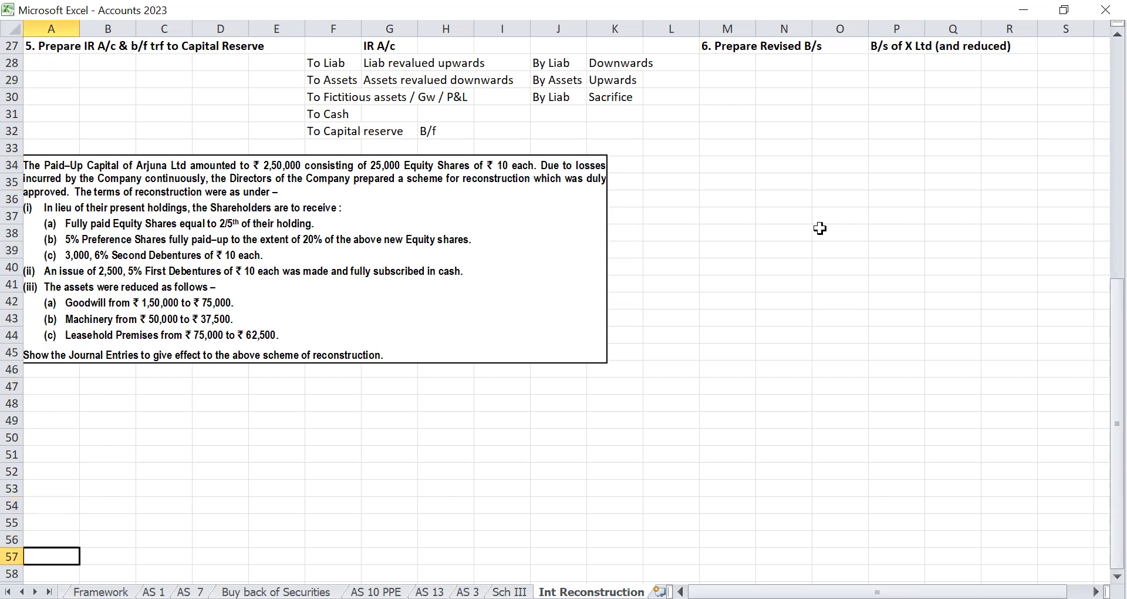
pyautogui.press('Down')
# Enter the debit line 'ESC Dr' with 250000 in L35:M35.
pyautogui.press('Up')
pyautogui.press('Up')
pyautogui.press('Up')
pyautogui.press('Up')
pyautogui.press('Up')
pyautogui.press('Up')
pyautogui.press('Up')
pyautogui.press('Up')
pyautogui.press('Up')
pyautogui.press('Up')
pyautogui.press('Up')
pyautogui.press('Up')
pyautogui.press('Up')
pyautogui.press('Up')
pyautogui.press('Up')
pyautogui.press('Up')
pyautogui.press('Up')
pyautogui.press('Up')
pyautogui.press('Up')
pyautogui.press('Up')
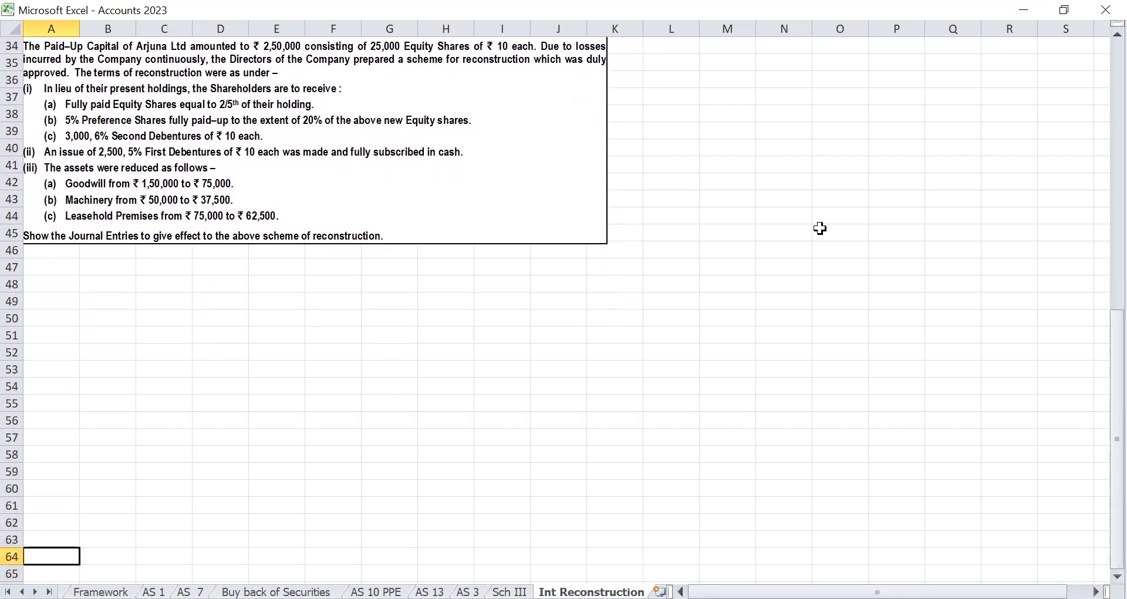
pyautogui.press('Up')
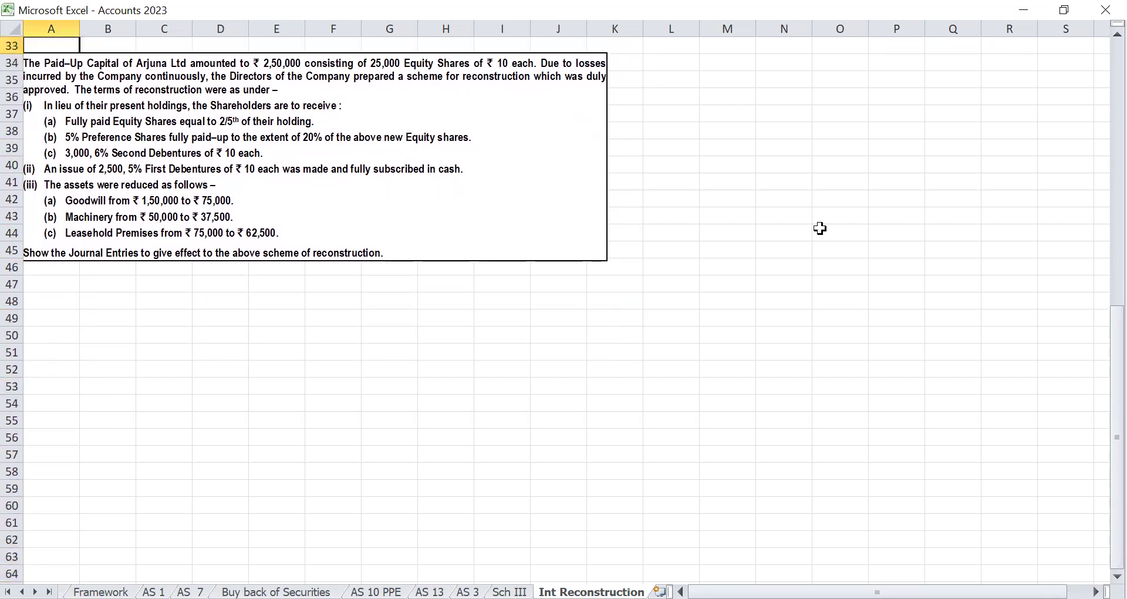
pyautogui.press('Down')
pyautogui.press('Down')
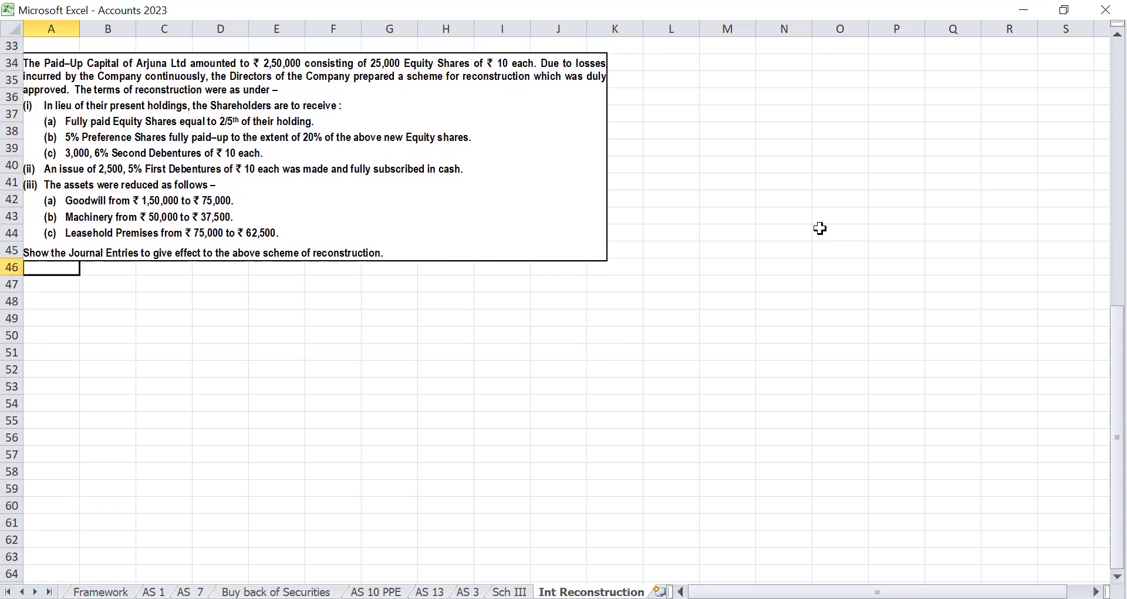
pyautogui.press('Down')
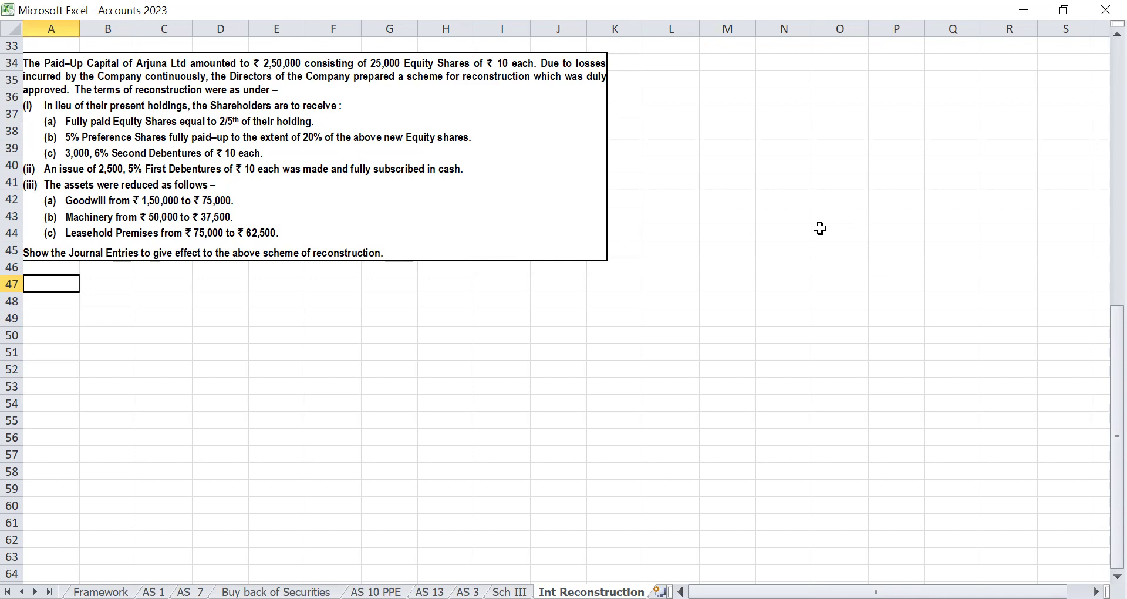
pyautogui.press('Right')
pyautogui.press('Right')
pyautogui.press('Right')
pyautogui.press('Right')
pyautogui.press('Right')
pyautogui.press('Right')
pyautogui.press('Right')
pyautogui.press('Right')
pyautogui.press('Right')
pyautogui.press('Right')
pyautogui.press('Right')
pyautogui.press('Up')
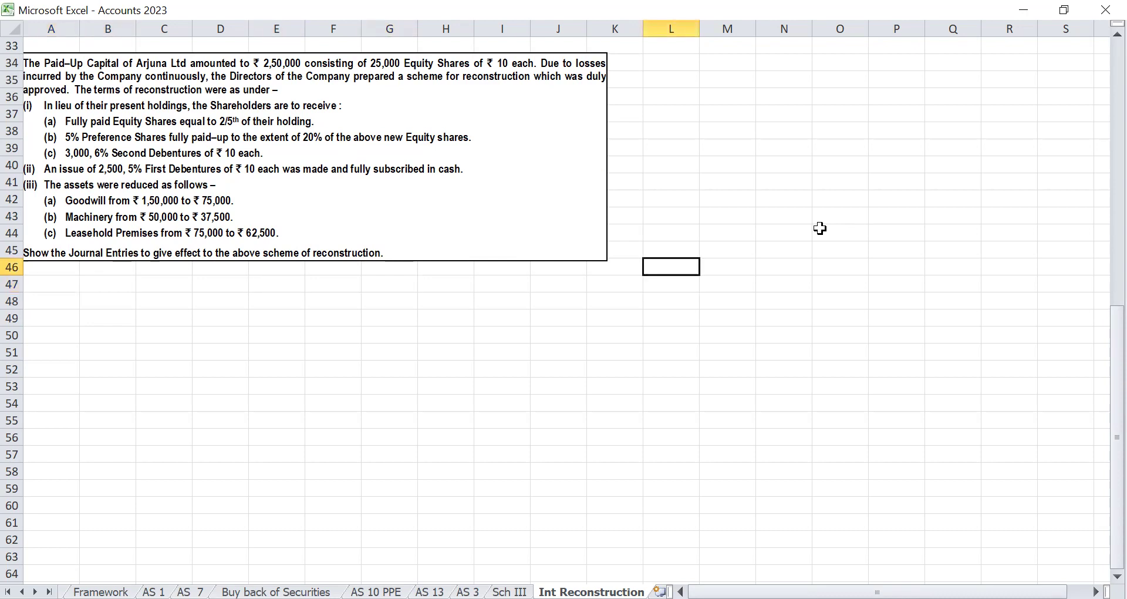
pyautogui.press('Up')
pyautogui.press('Up')
pyautogui.press('Up')
pyautogui.press('Up')
pyautogui.press('Up')
pyautogui.press('Up')
pyautogui.press('Up')
pyautogui.press('Up')
pyautogui.press('Up')
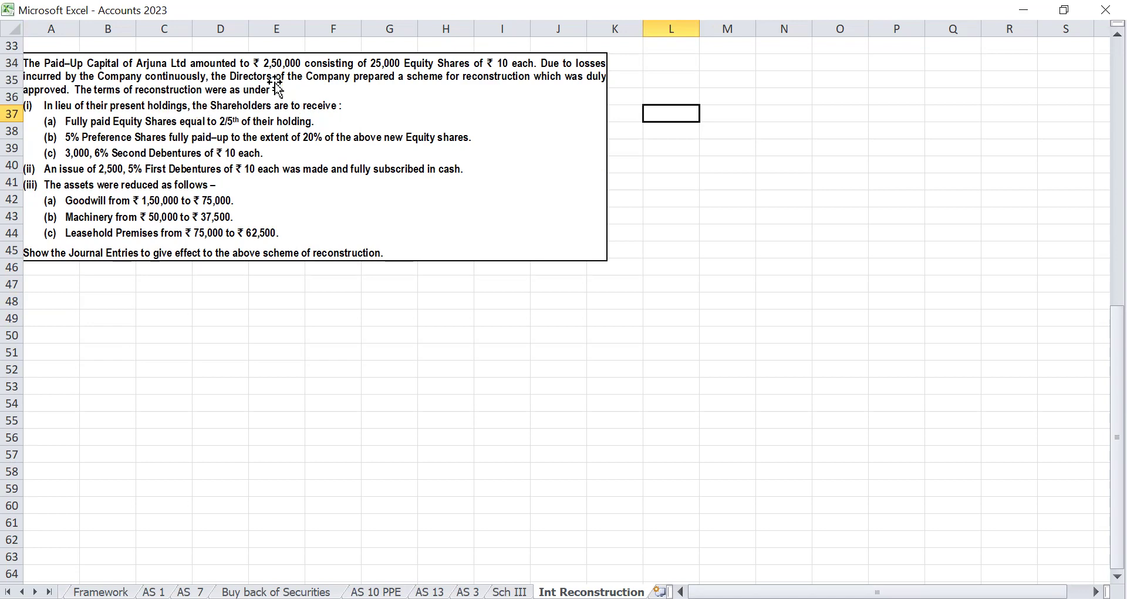
pyautogui.press('Up')
pyautogui.press('Up')
pyautogui.press('Up')
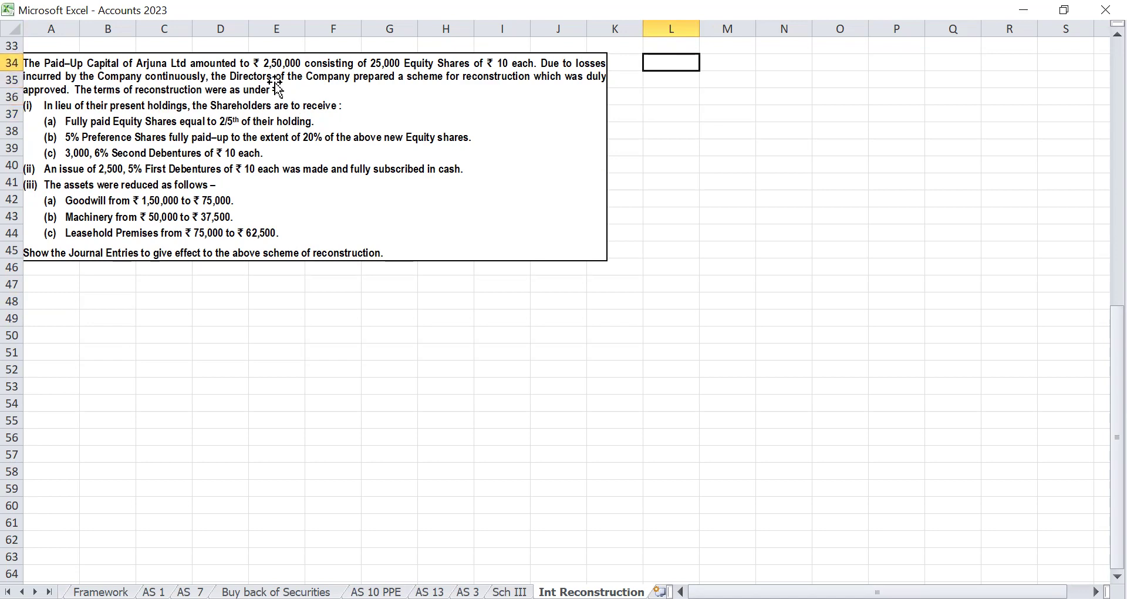
pyautogui.press('Down')
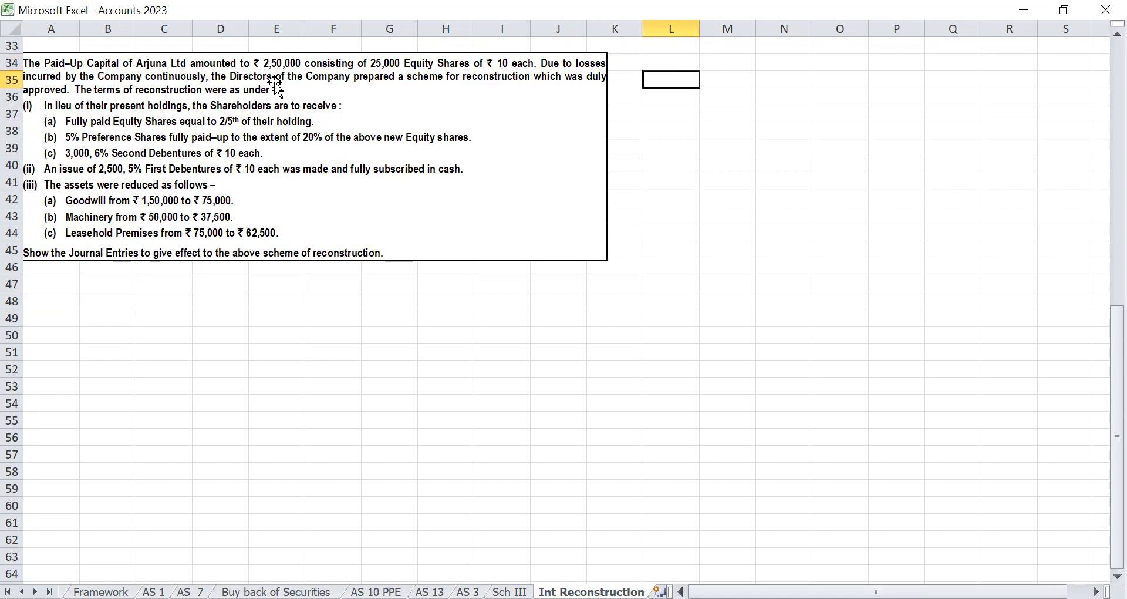
pyautogui.write('ESC C')
pyautogui.press('BackSpace')
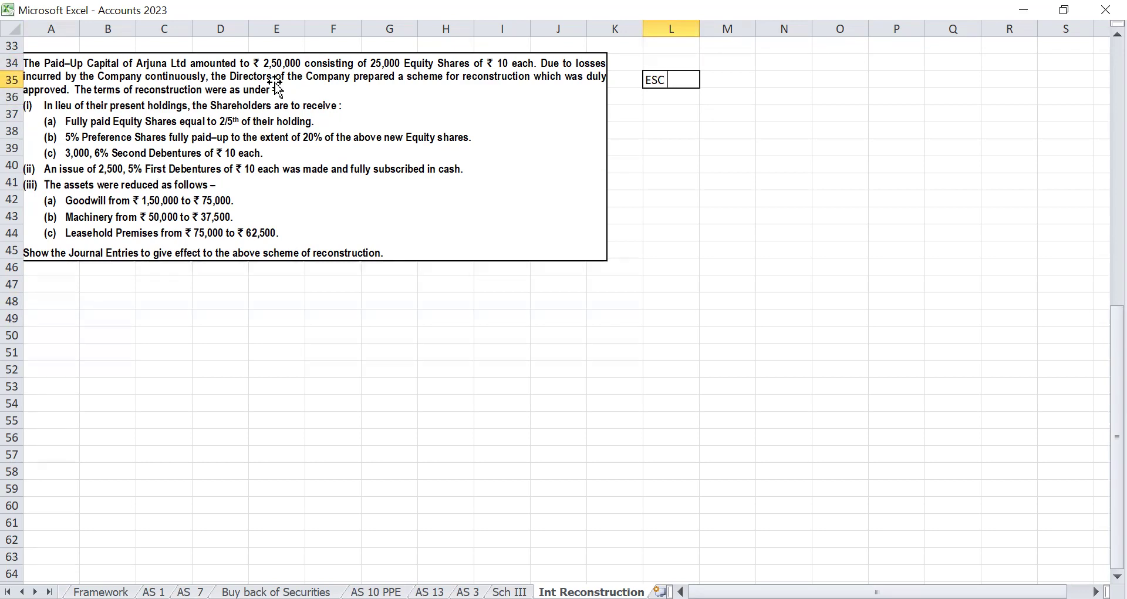
pyautogui.write('Dr')
pyautogui.press('Tab')
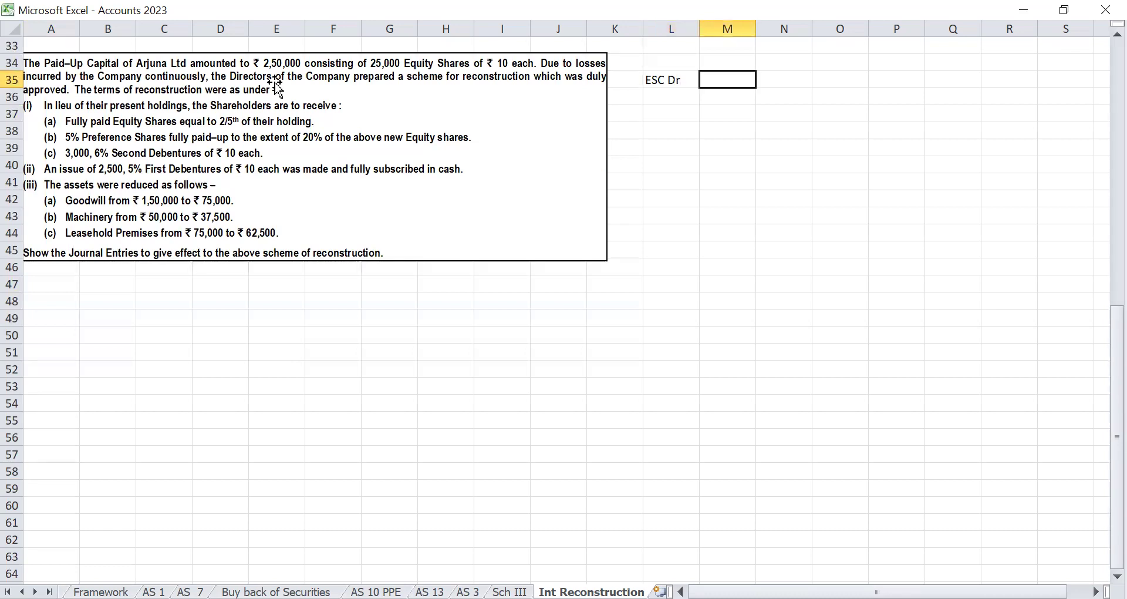
pyautogui.write('250000')
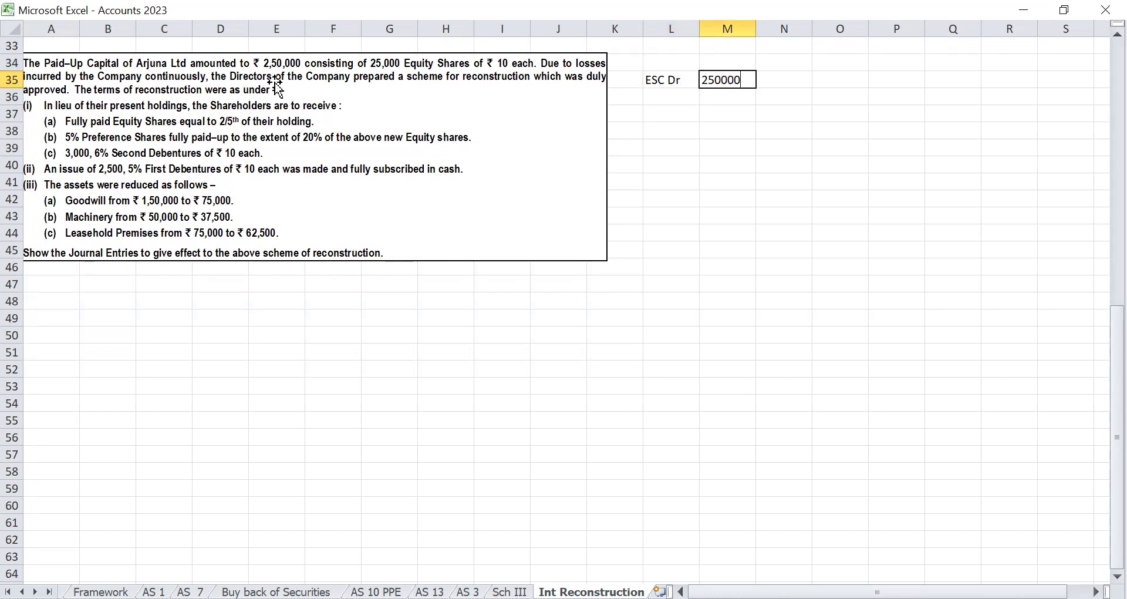
pyautogui.press('Left')
pyautogui.hotkey('shift', 'Right')
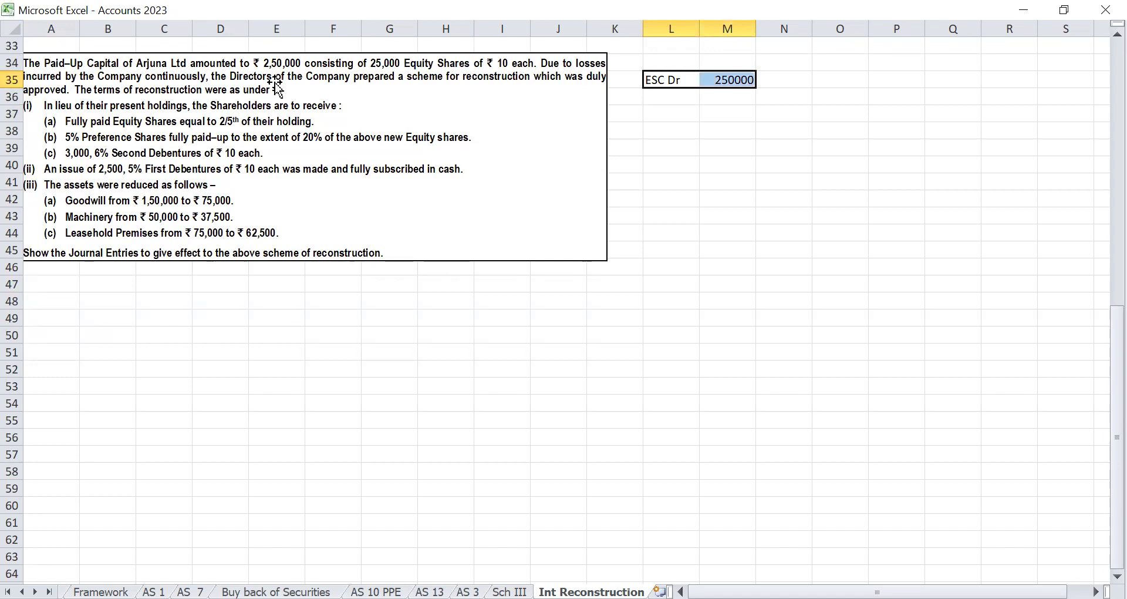
# Enter the credit line 'To ESC' with =250000*2/5 giving 100000 in M36.
pyautogui.press('Down')
pyautogui.write('T')
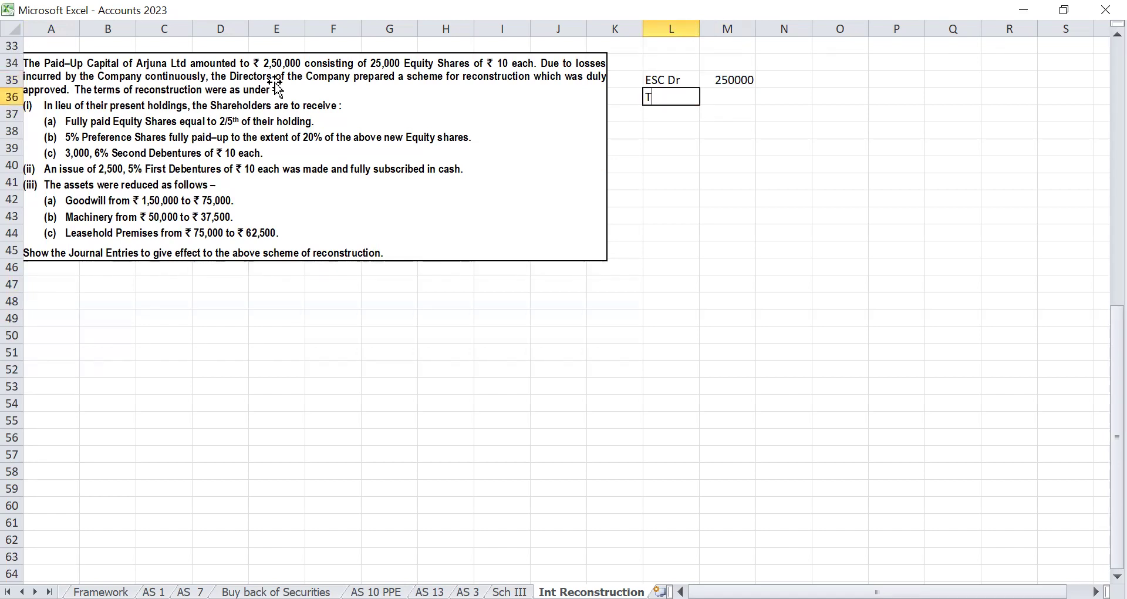
pyautogui.write('o ESC')
pyautogui.press('Return')
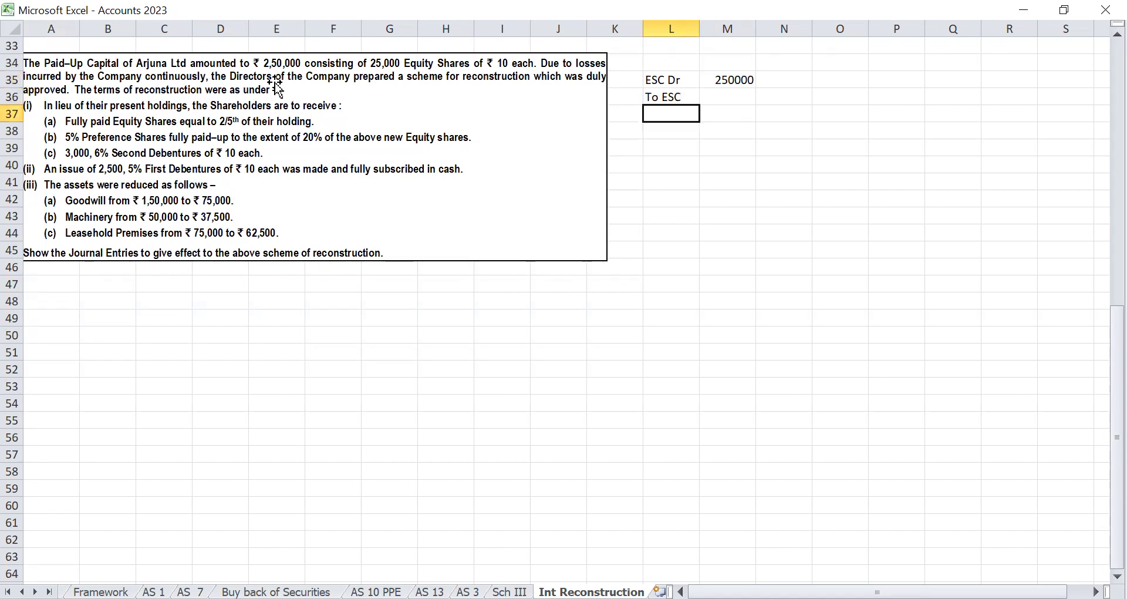
pyautogui.press('Up')
pyautogui.press('Up')
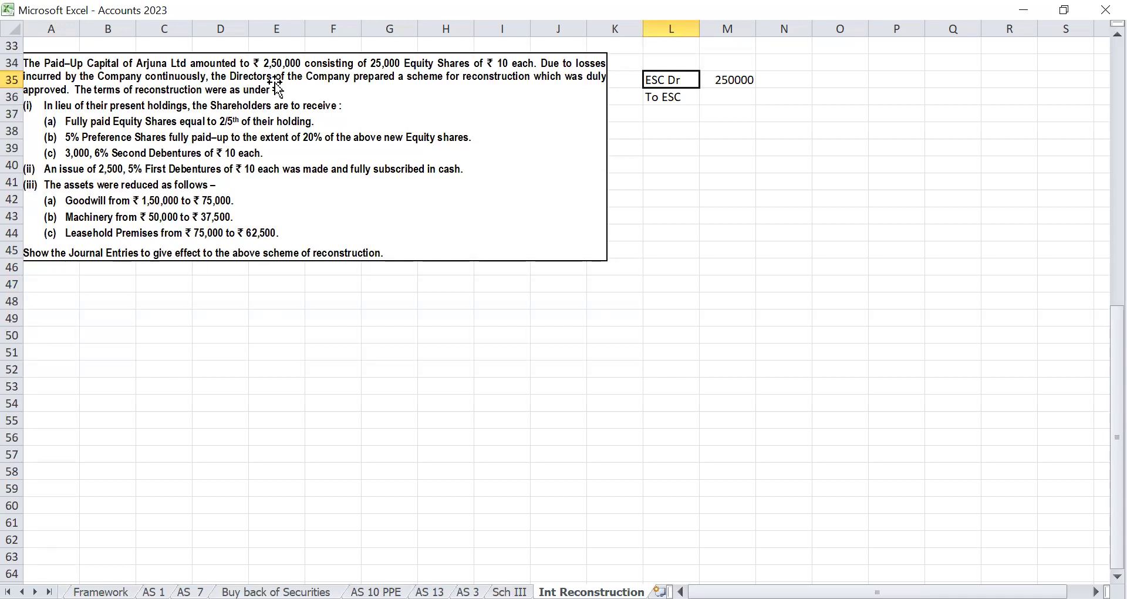
pyautogui.press('Down')
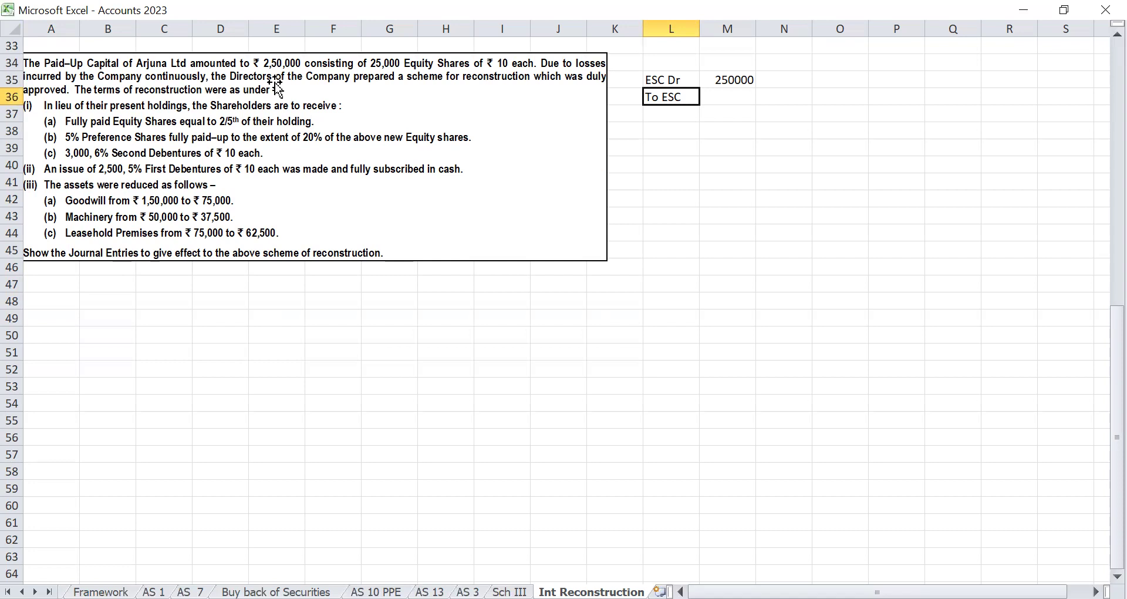
pyautogui.press('Right')
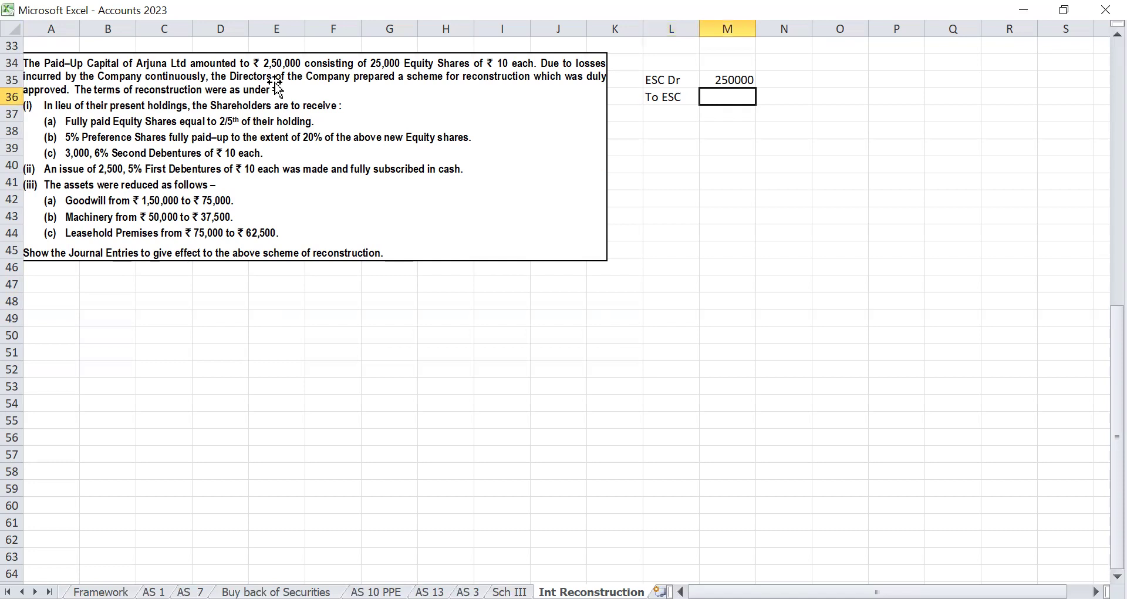
pyautogui.press('Up')
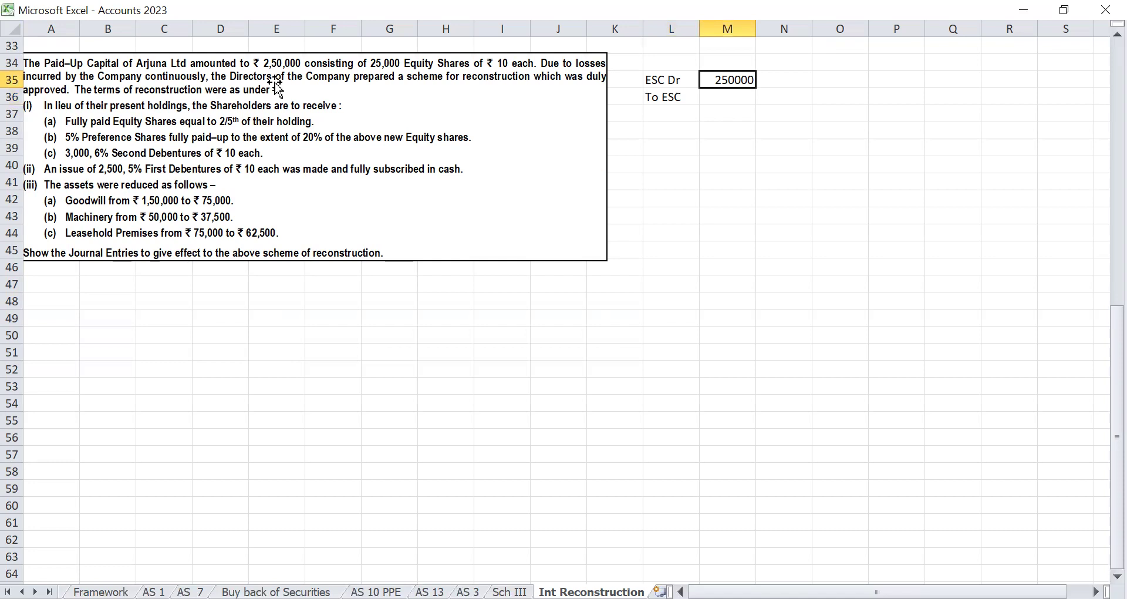
pyautogui.press('Down')
pyautogui.hotkey('ctrl', 'd')
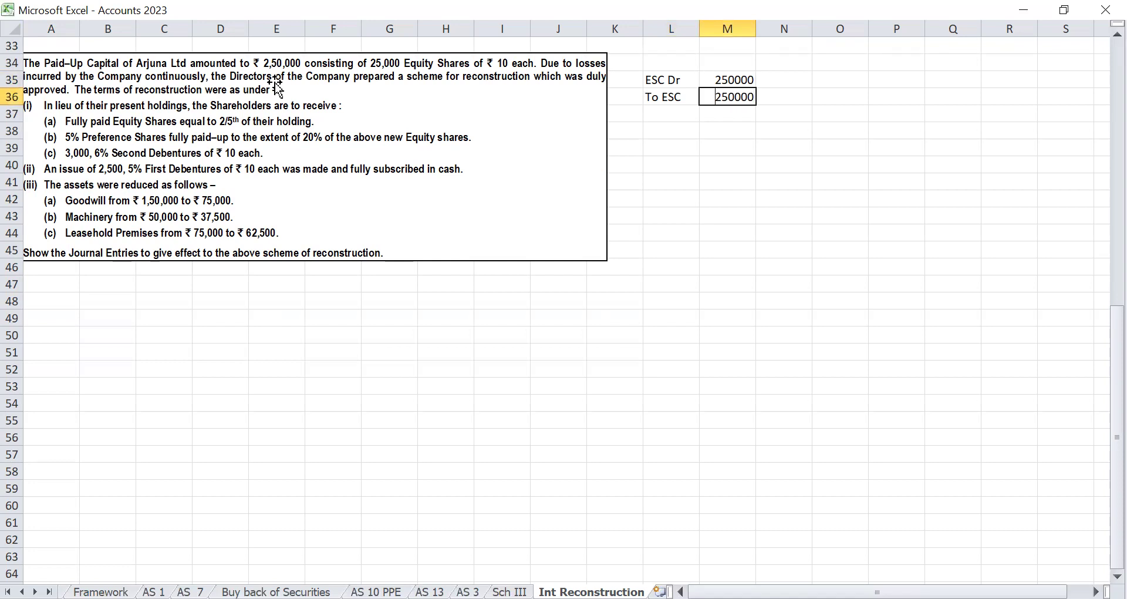
pyautogui.write('*2/5+')
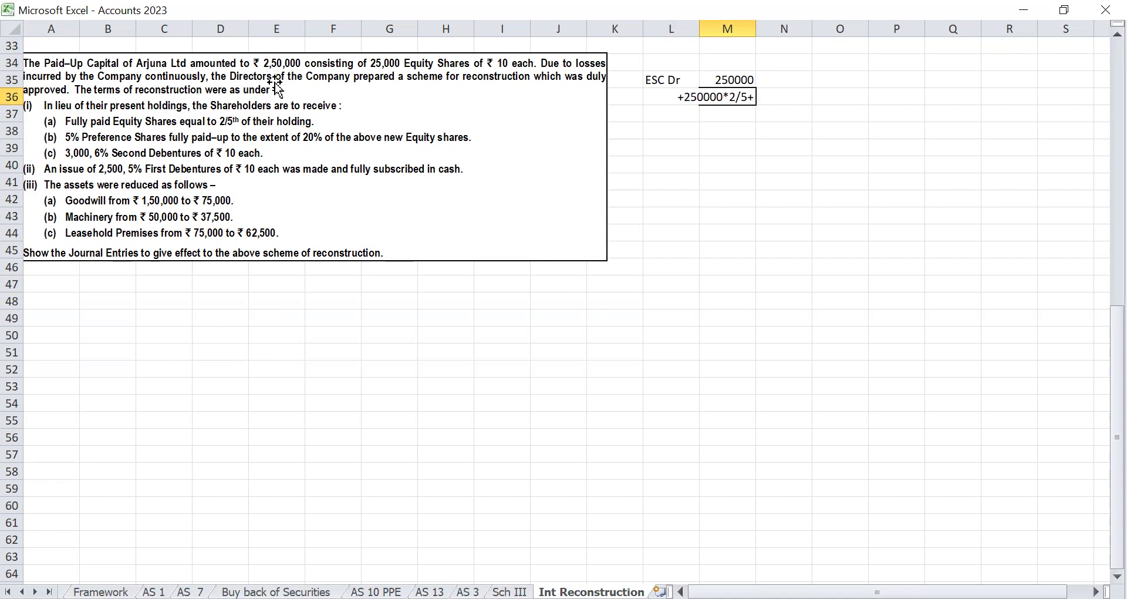
pyautogui.press('BackSpace')
pyautogui.press('Return')
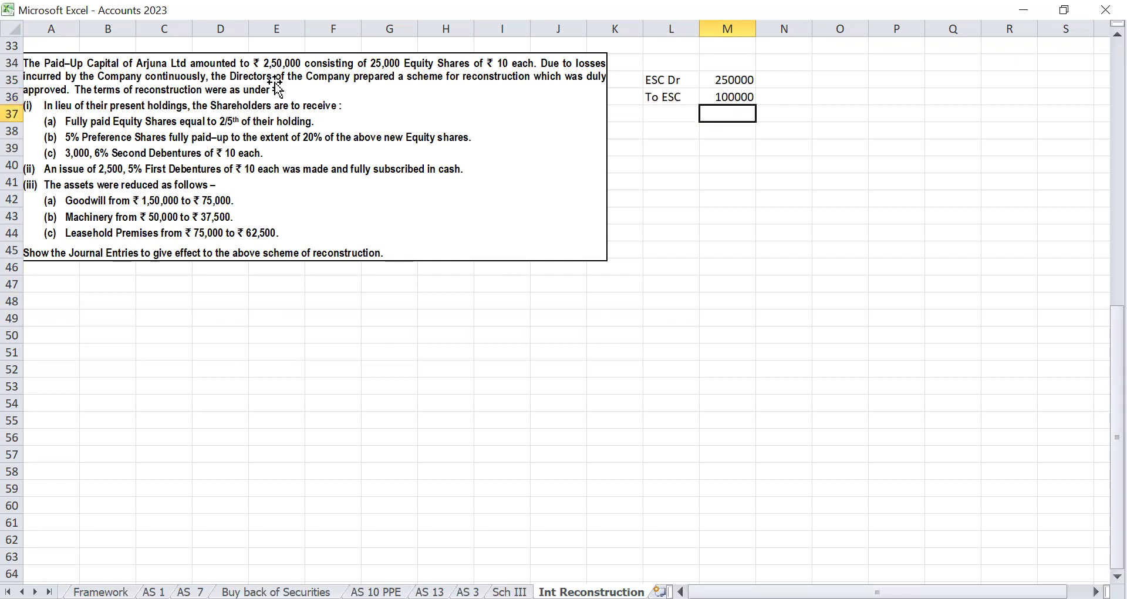
pyautogui.press('Up')
# Edit the L35 label to read 'ESC (Old) Dr'.
pyautogui.hotkey('ctrl', 'Right')
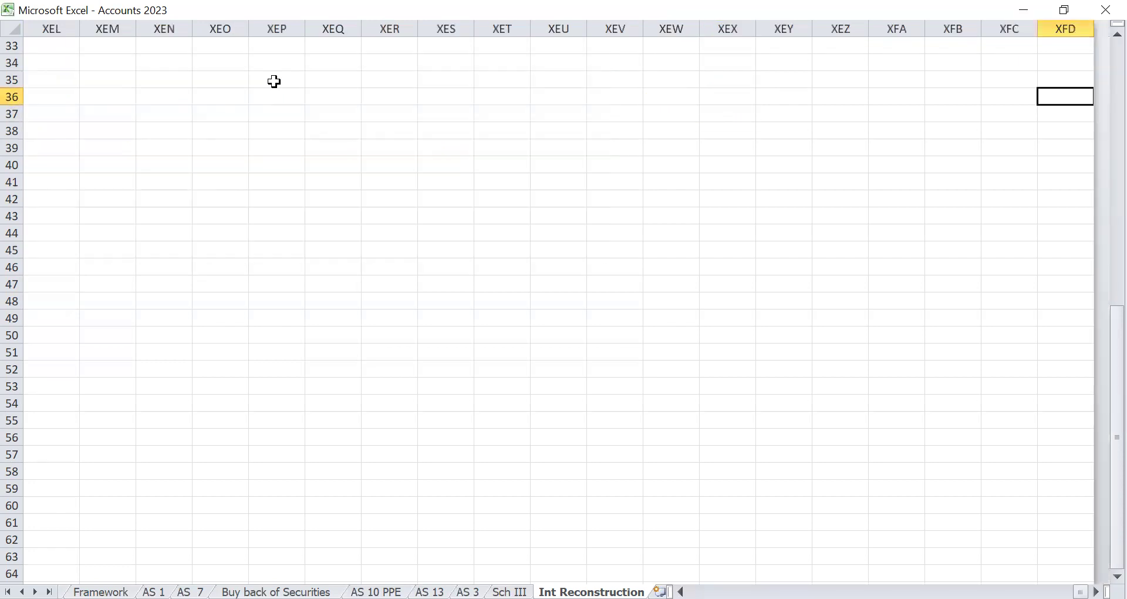
pyautogui.hotkey('ctrl', 'Left')
pyautogui.press('Home')
pyautogui.hotkey('ctrl', 'Right')
pyautogui.press('Up')
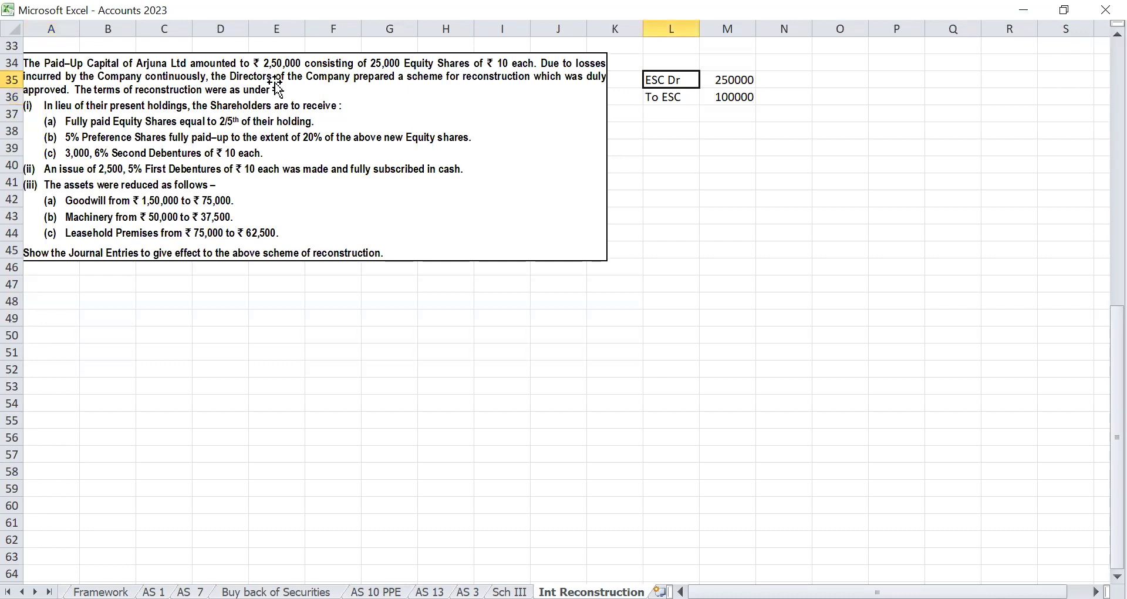
pyautogui.hotkey('shift', 'Right')
pyautogui.hotkey('shift', 'Left')
pyautogui.hotkey('shift', 'Right')
pyautogui.press('Down')
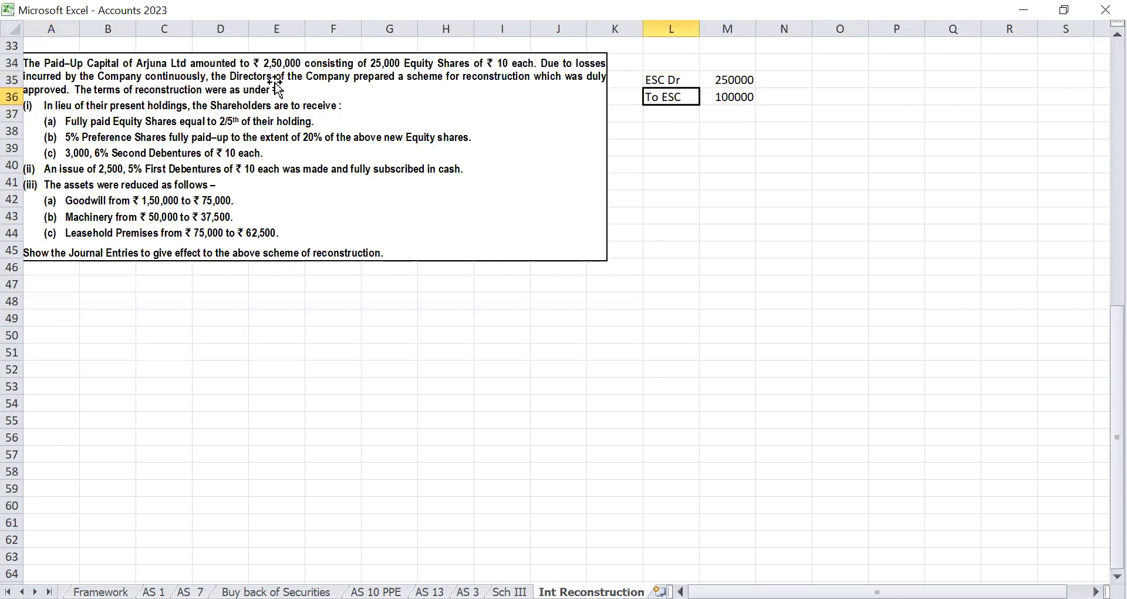
pyautogui.hotkey('shift', 'Right')
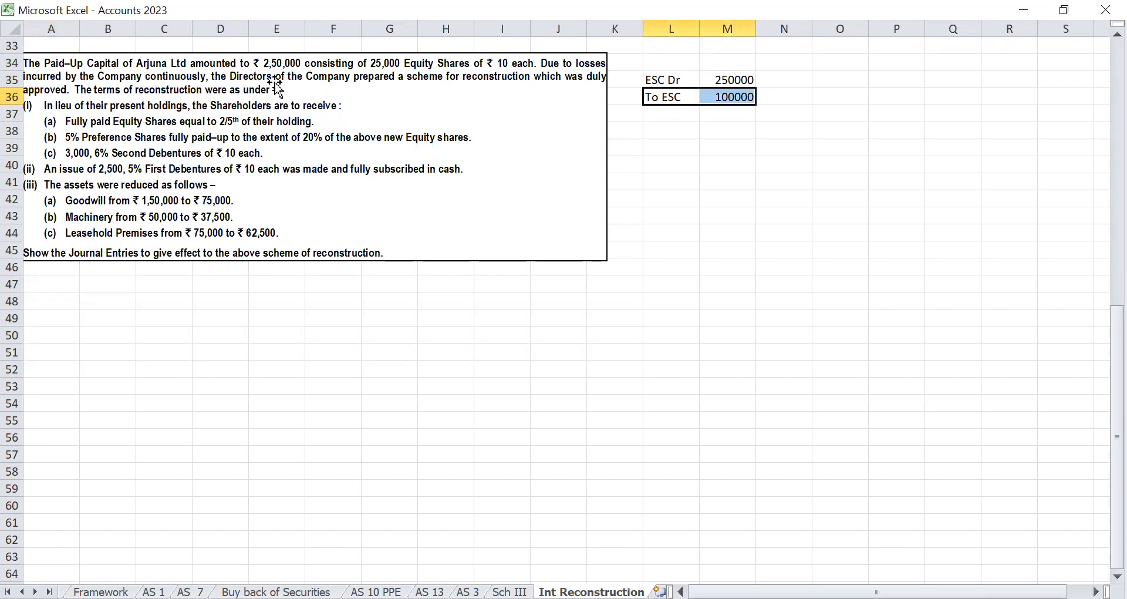
pyautogui.press('Down')
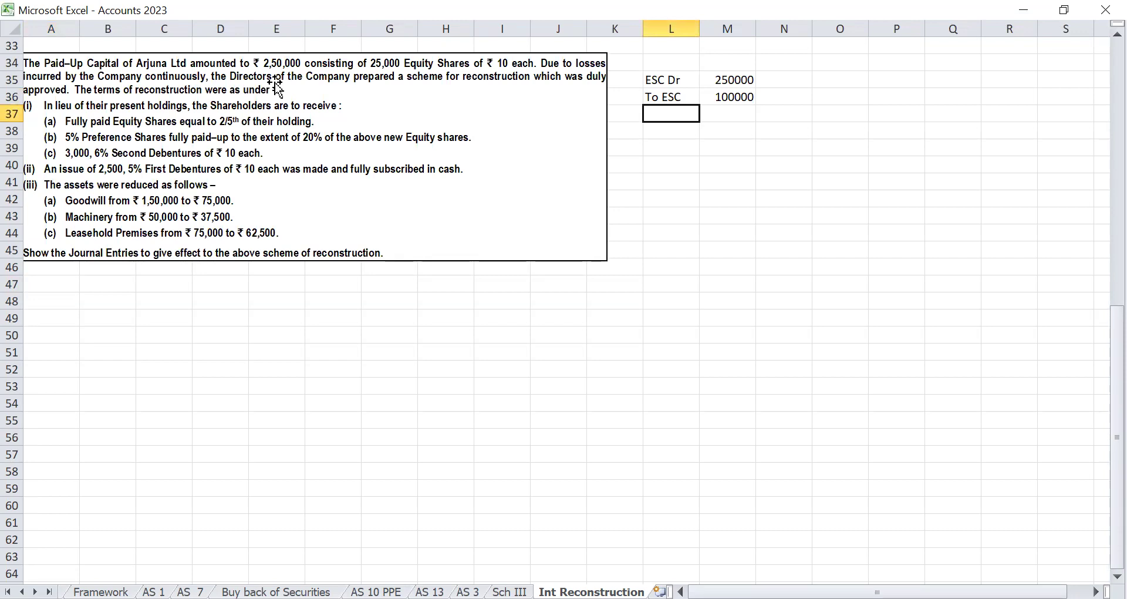
pyautogui.press('Up')
pyautogui.press('Up')
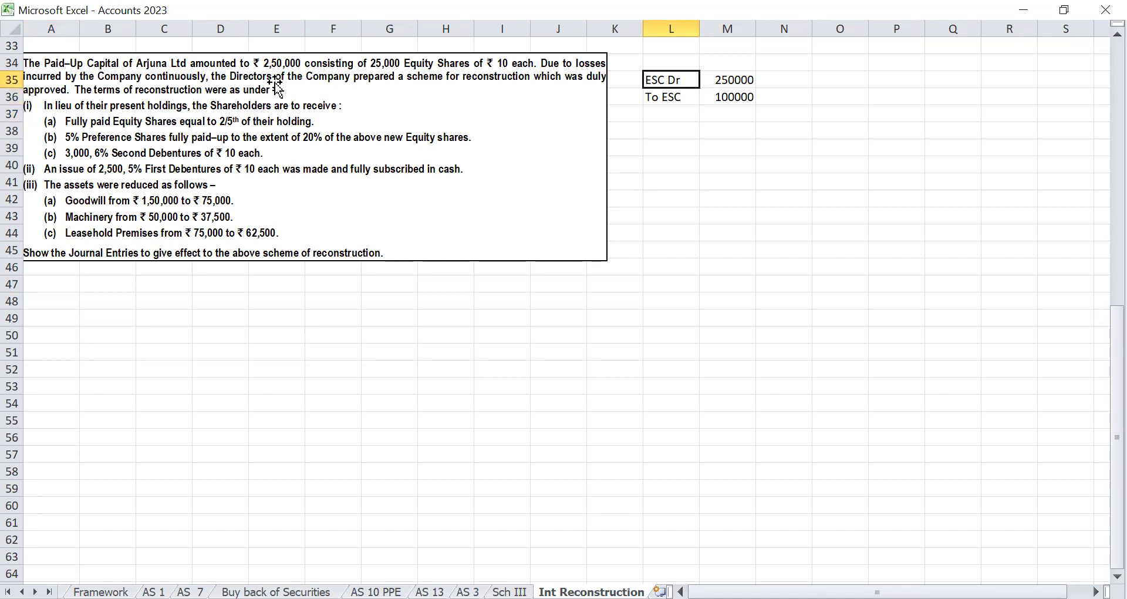
pyautogui.press('F2')
pyautogui.write('()')
pyautogui.press('Left')
pyautogui.write('Old')
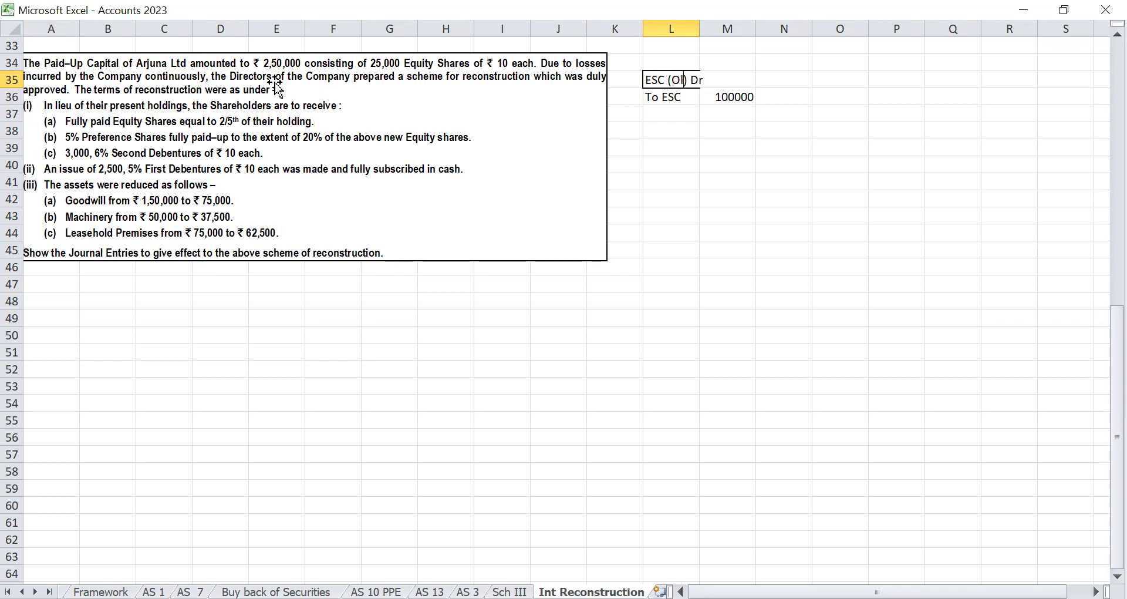
pyautogui.press('Return')
# Relabel L36 'To ESC (New)' and move the 250000 and 100000 amounts into column N.
pyautogui.write('To ESC (')
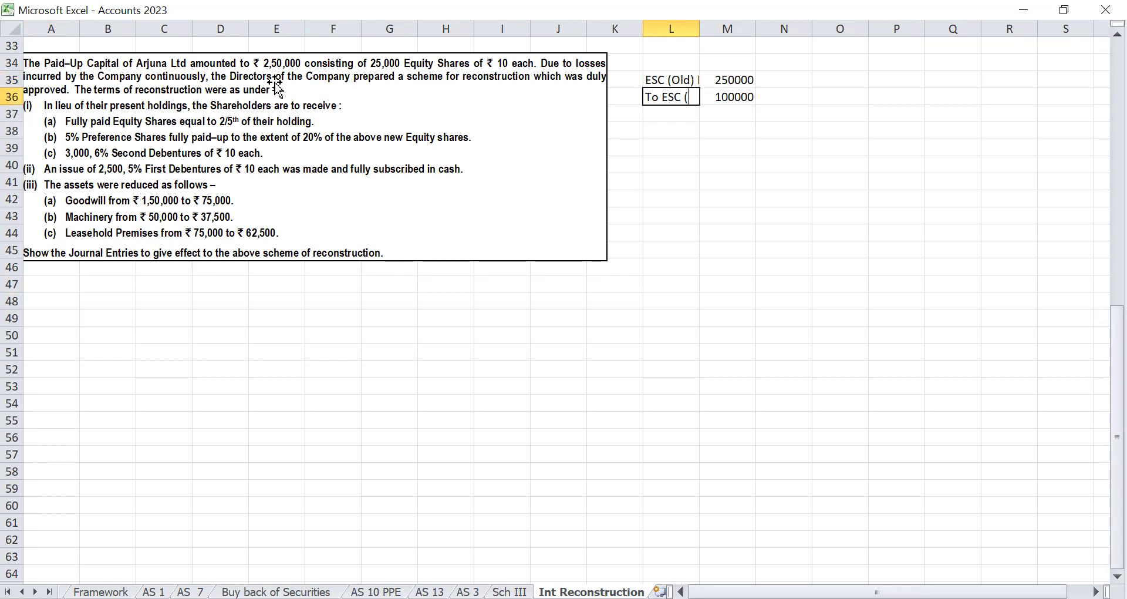
pyautogui.write('New)')
pyautogui.press('Return')
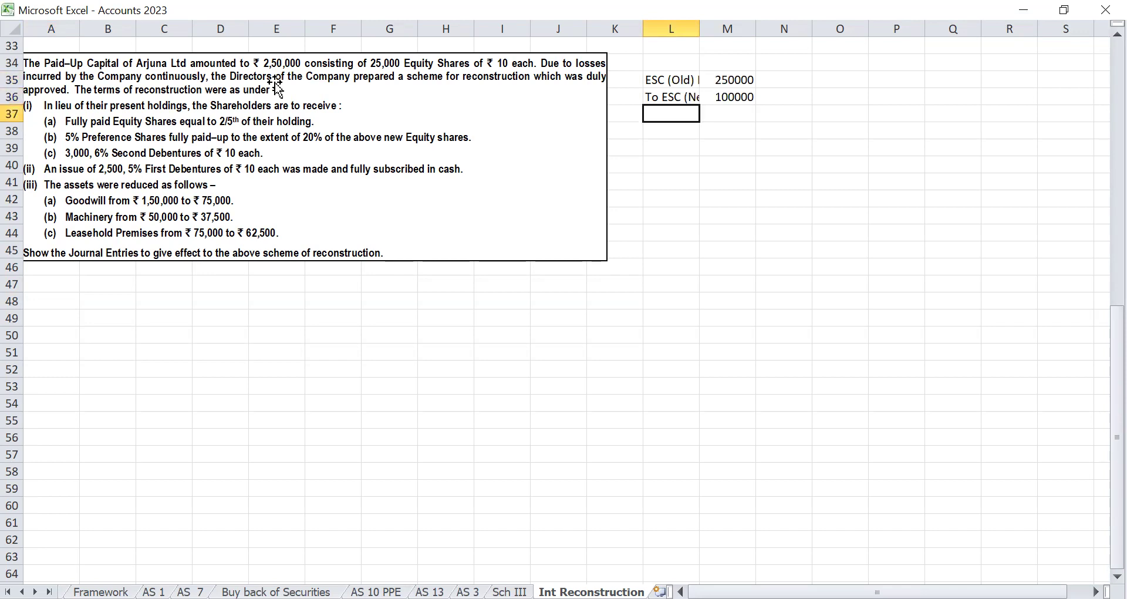
pyautogui.press('Up')
pyautogui.press('Up')
pyautogui.press('Right')
pyautogui.hotkey('shift', 'Down')
pyautogui.hotkey('ctrl', 'x')
pyautogui.press('Right')
pyautogui.hotkey('ctrl', 'v')
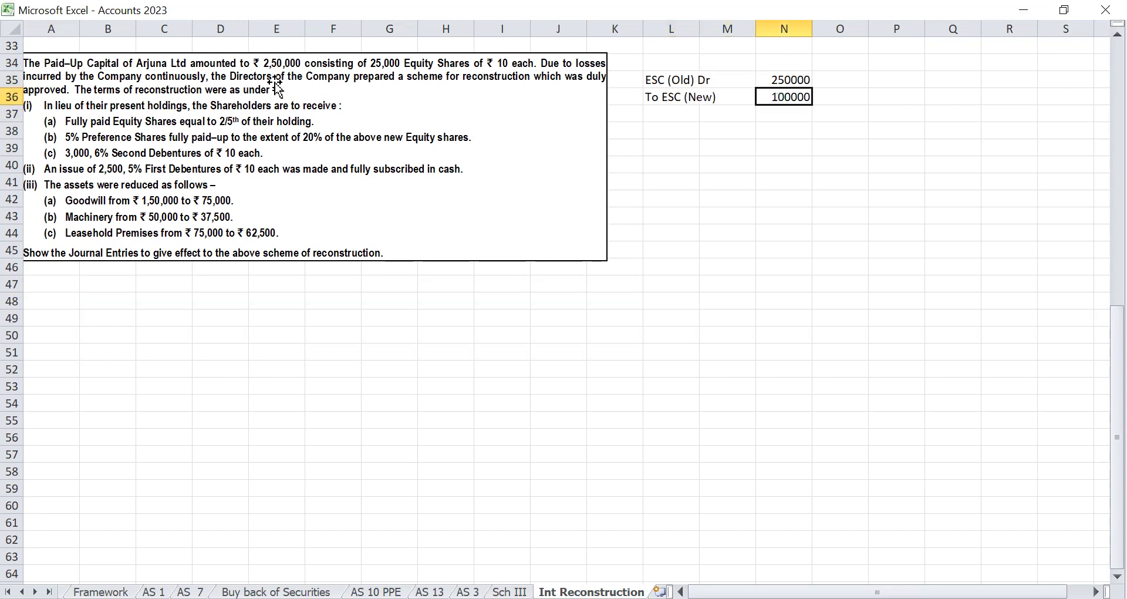
pyautogui.press('Down')
pyautogui.press('Down')
pyautogui.press('Left')
pyautogui.press('Left')
# Credit 'To 5% PSC' with +N36*20% (20000) and a '100000*20%' working note.
pyautogui.write('To 5')
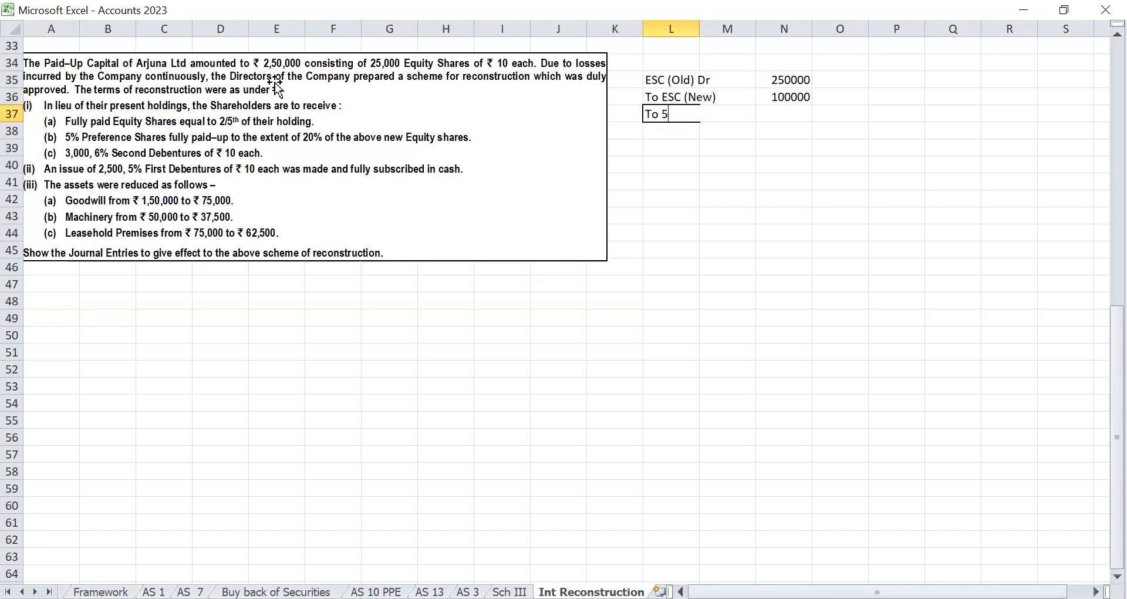
pyautogui.write('% PSC')
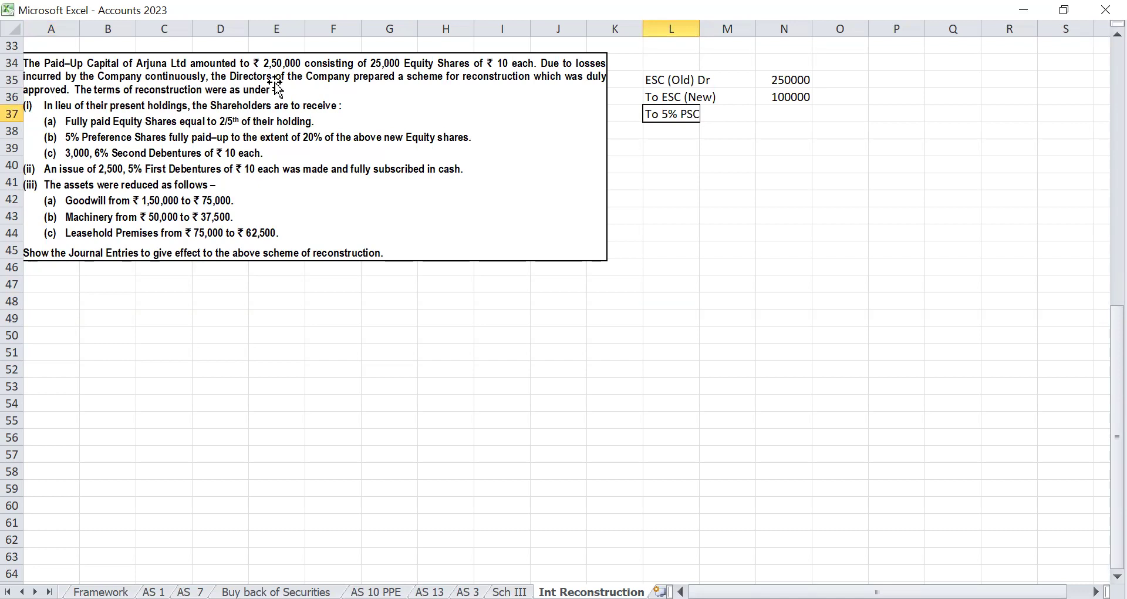
pyautogui.press('Right')
pyautogui.press('Right')
pyautogui.write('+')
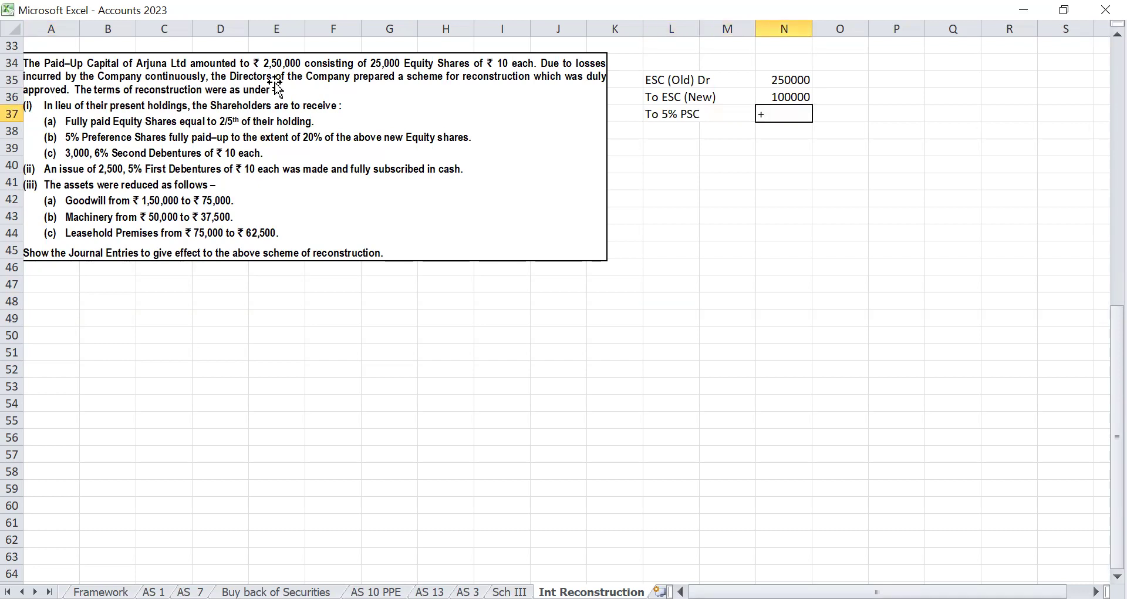
pyautogui.press('Up')
pyautogui.write('*20%')
pyautogui.press('Return')
pyautogui.press('Up')
pyautogui.press('Right')
pyautogui.write('1000')
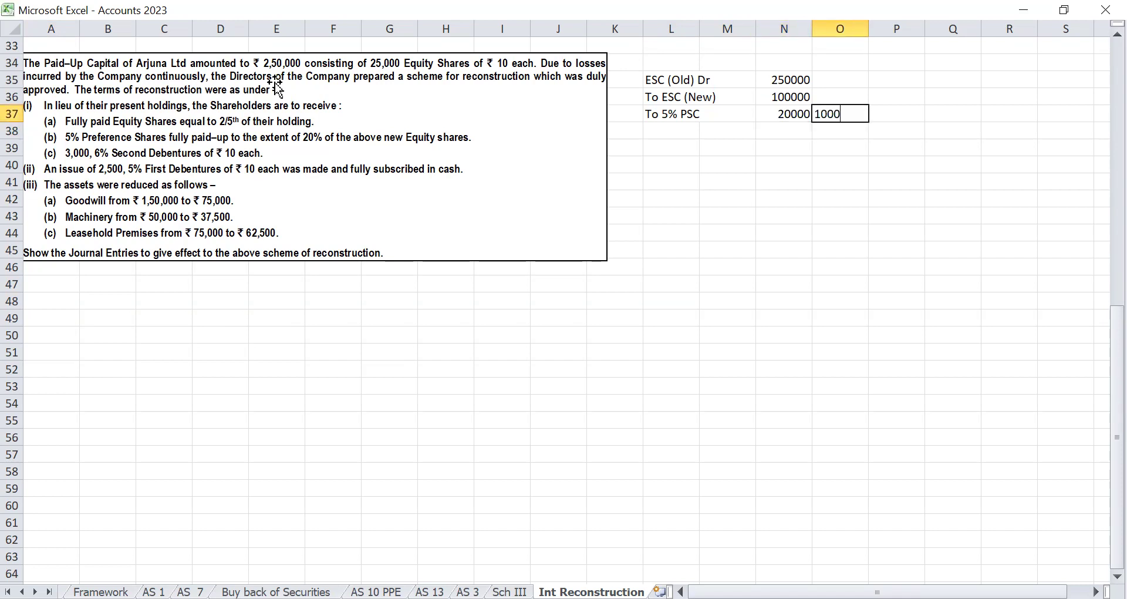
pyautogui.write('00*20%')
pyautogui.press('Return')
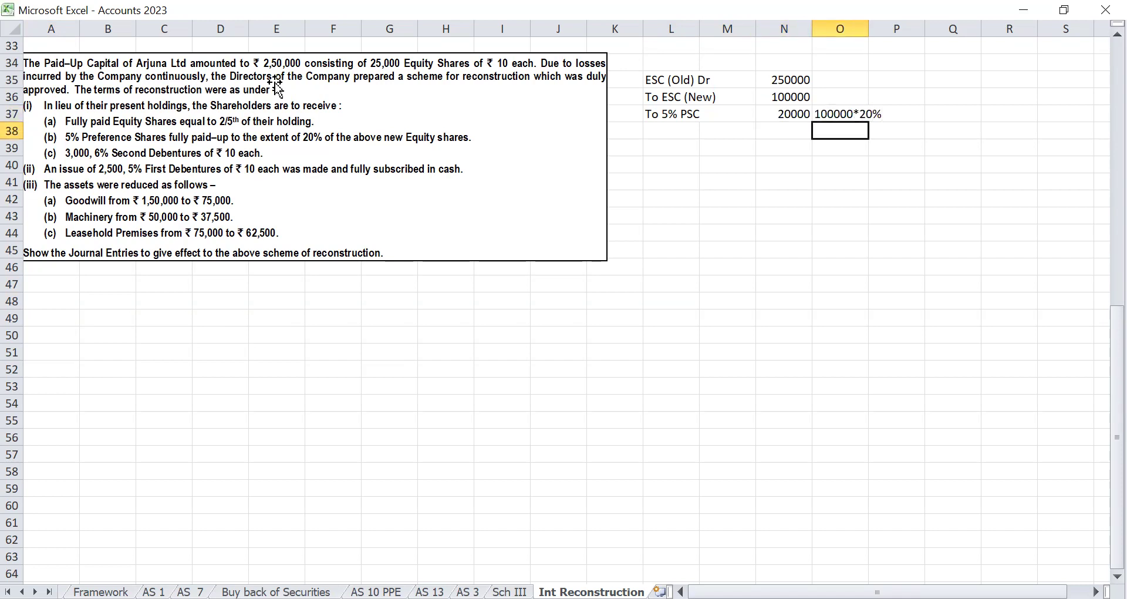
pyautogui.press('Up')
pyautogui.press('Left')
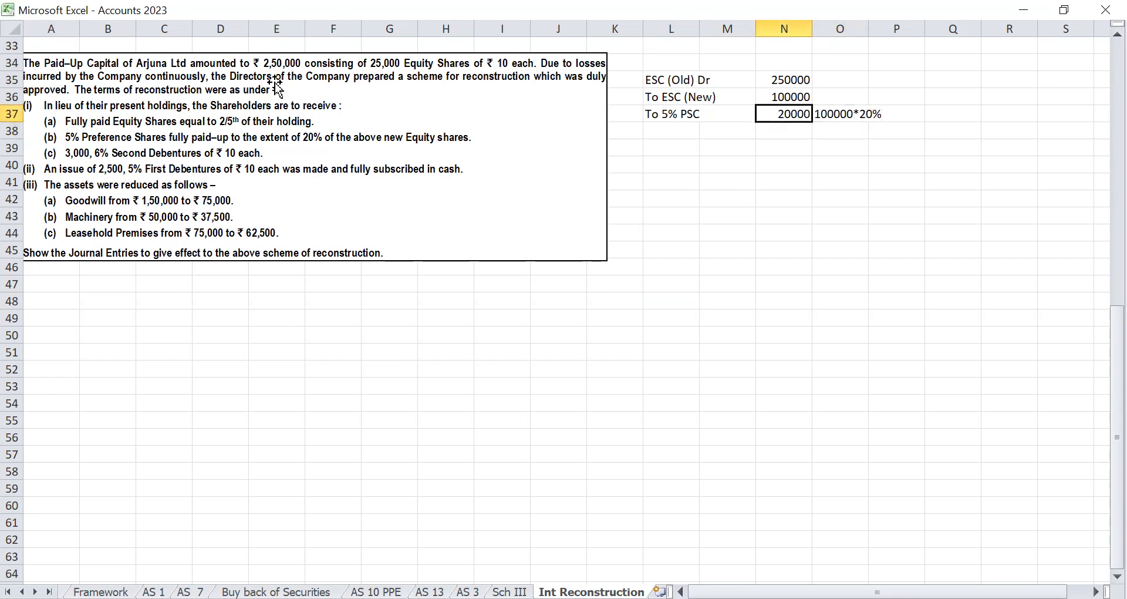
pyautogui.press('Left')
pyautogui.press('Left')
pyautogui.press('Down')
# Credit 'To 6% Debentures' with +3000*10 giving 30000.
pyautogui.write('To')
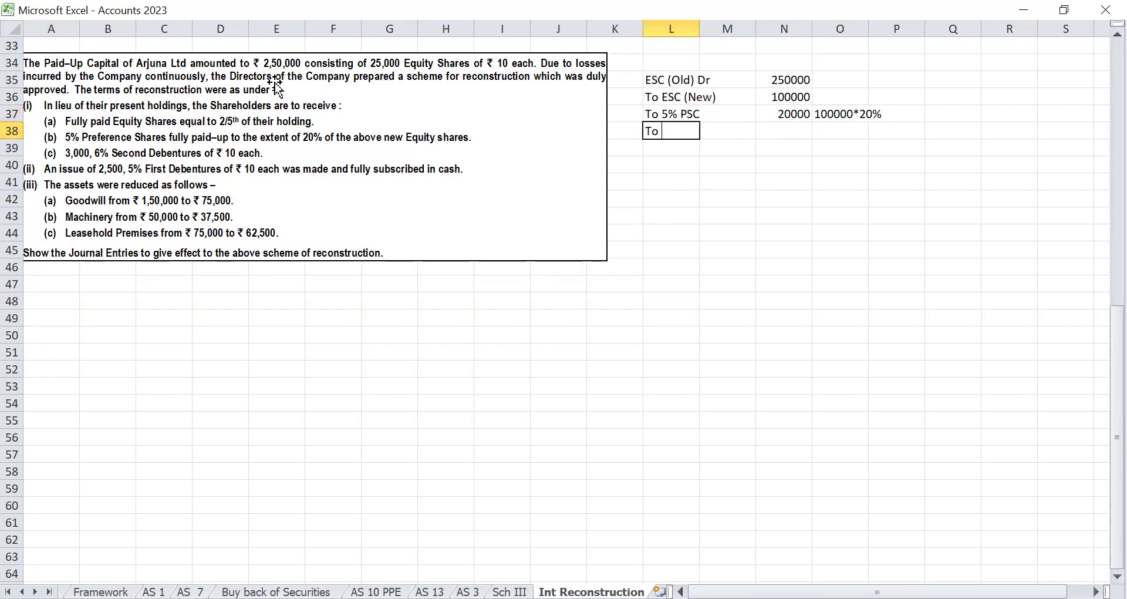
pyautogui.write(' Ol')
pyautogui.press('BackSpace')
pyautogui.press('BackSpace')
pyautogui.press('BackSpace')
pyautogui.write('6 % Debentures')
pyautogui.press('Return')
pyautogui.press('Up')
pyautogui.press('Right')
pyautogui.press('Delete')
pyautogui.press('Return')
pyautogui.press('Up')
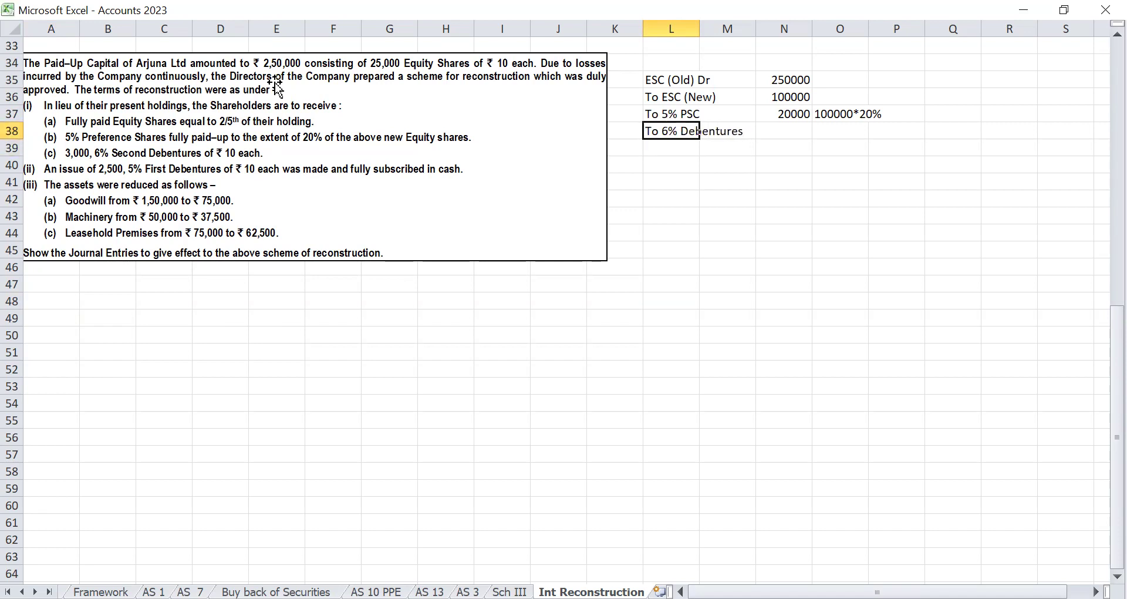
pyautogui.press('Right')
pyautogui.press('Right')
pyautogui.write('+30')
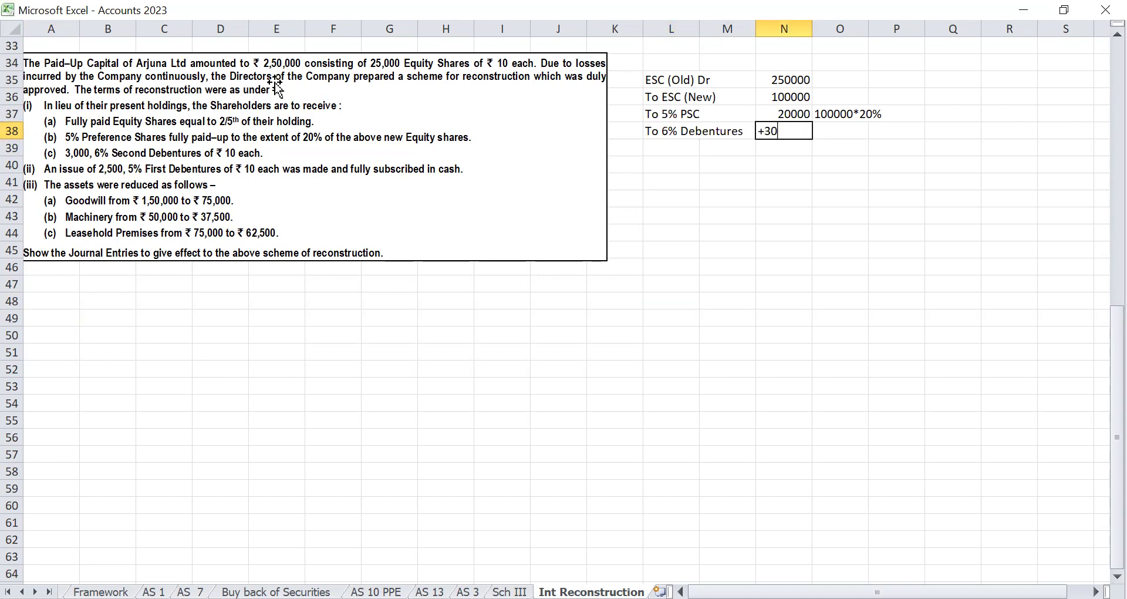
pyautogui.write('00*10')
pyautogui.press('Return')
# Add the '3000*10' working note and shift the credit amounts and workings one column right.
pyautogui.press('Up')
pyautogui.hotkey('ctrl', 'c')
pyautogui.press('Right')
pyautogui.write('3000*10')
pyautogui.press('Return')
pyautogui.press('Up')
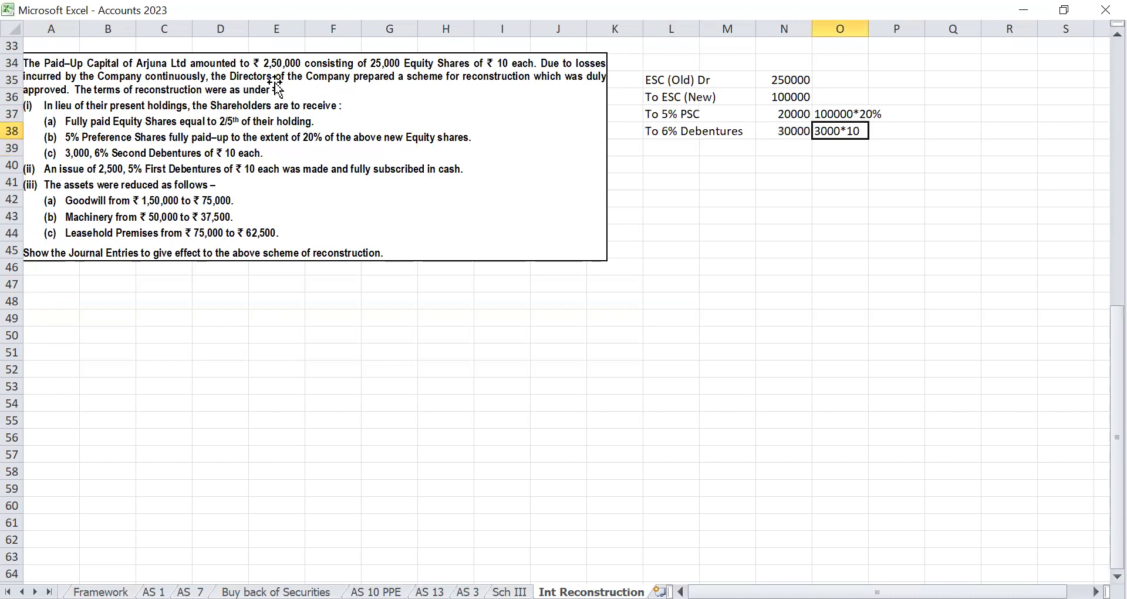
pyautogui.press('Up')
pyautogui.press('Left')
pyautogui.press('Up')
pyautogui.hotkey('shift', 'Down')
pyautogui.hotkey('shift', 'Down')
pyautogui.hotkey('shift', 'Right')
pyautogui.hotkey('ctrl', 'x')
pyautogui.press('Right')
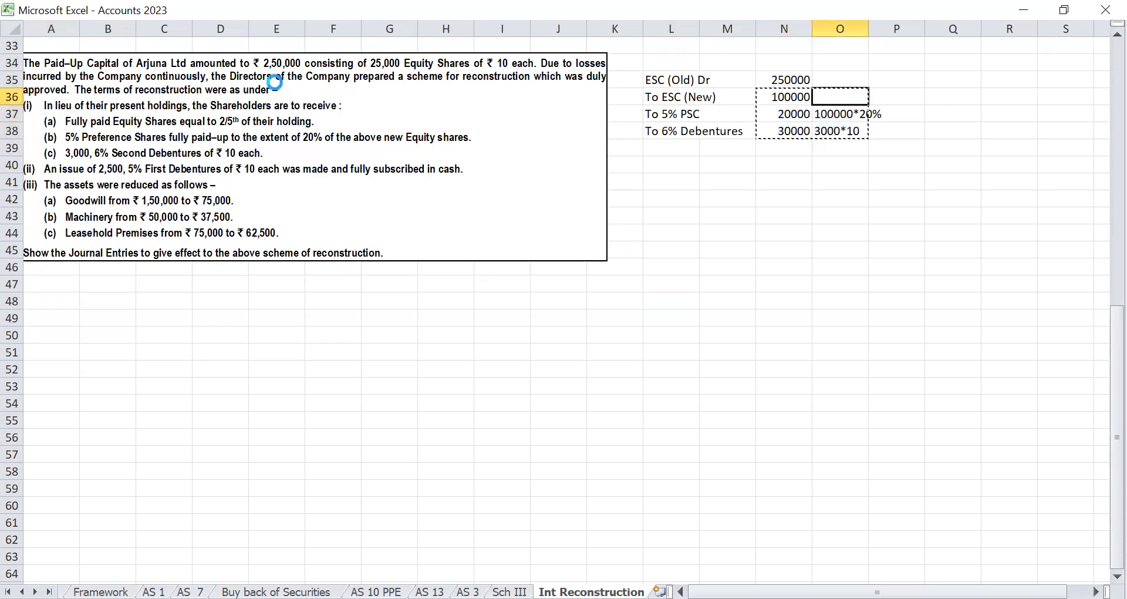
pyautogui.hotkey('ctrl', 'v')
pyautogui.press('Left')
pyautogui.press('Up')
# AutoSum the three credit amounts to compare them with the 250000 debit.
pyautogui.hotkey('shift', 'Left')
pyautogui.hotkey('shift', 'Left')
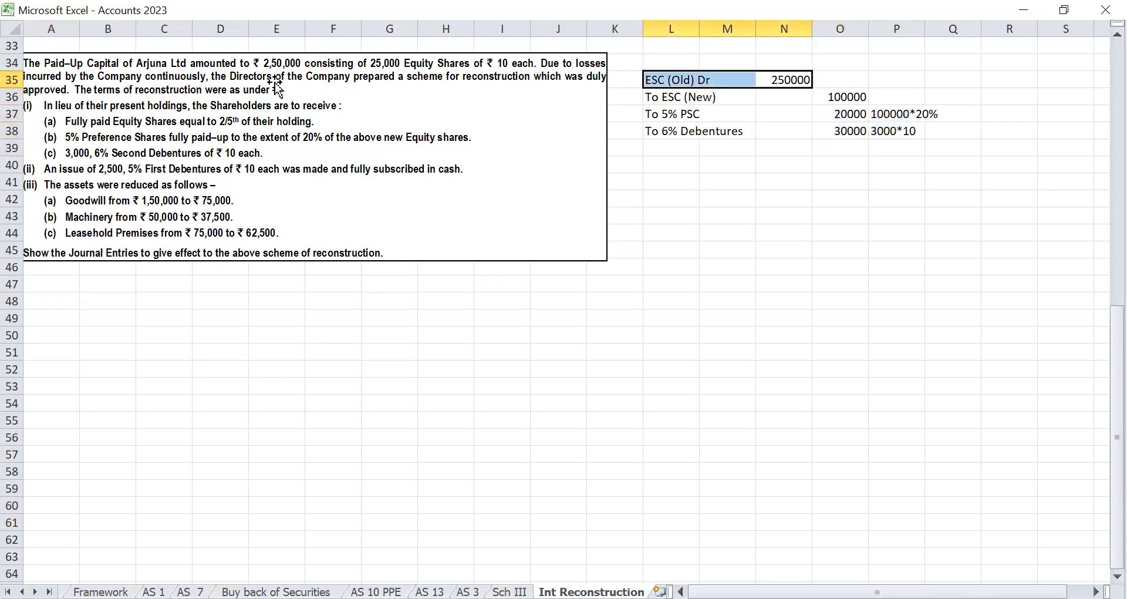
pyautogui.hotkey('shift', 'Right')
pyautogui.hotkey('shift', 'Right')
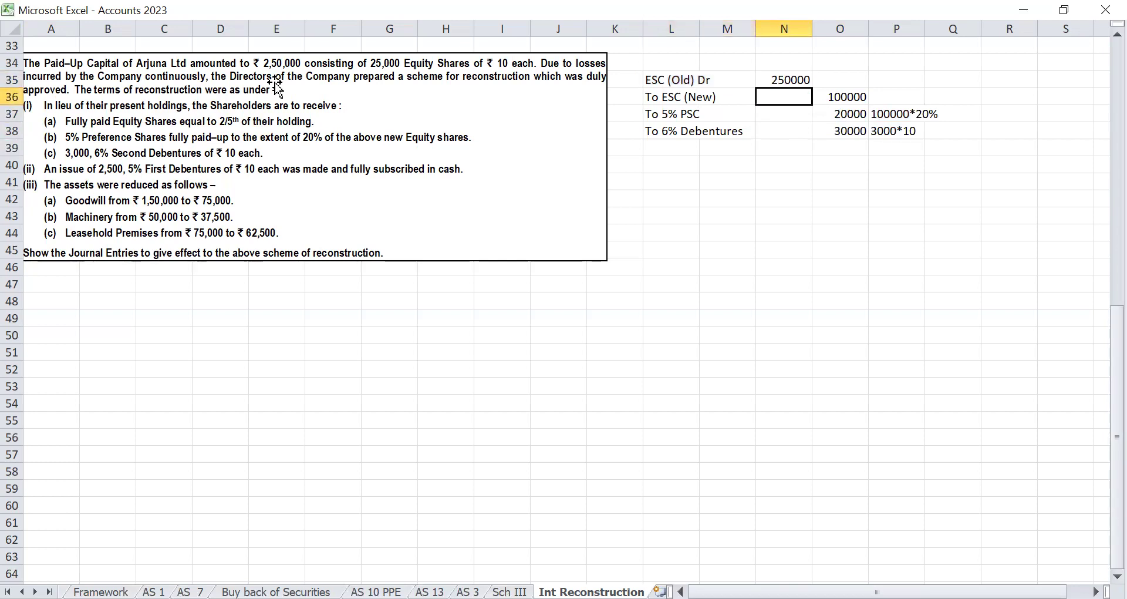
pyautogui.press('Down')
pyautogui.press('Right')
pyautogui.press('Up')
pyautogui.press('Left')
pyautogui.hotkey('shift', 'Left')
pyautogui.hotkey('shift', 'Left')
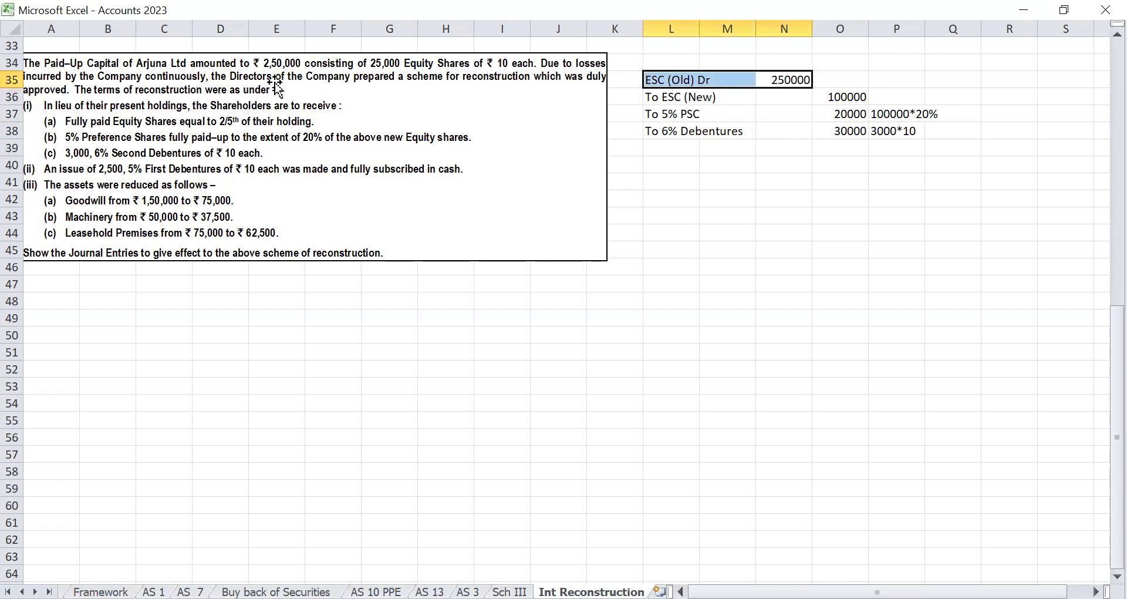
pyautogui.press('Down')
pyautogui.press('Left')
pyautogui.press('Left')
pyautogui.hotkey('shift', 'Right')
pyautogui.hotkey('shift', 'Right')
pyautogui.hotkey('shift', 'Right')
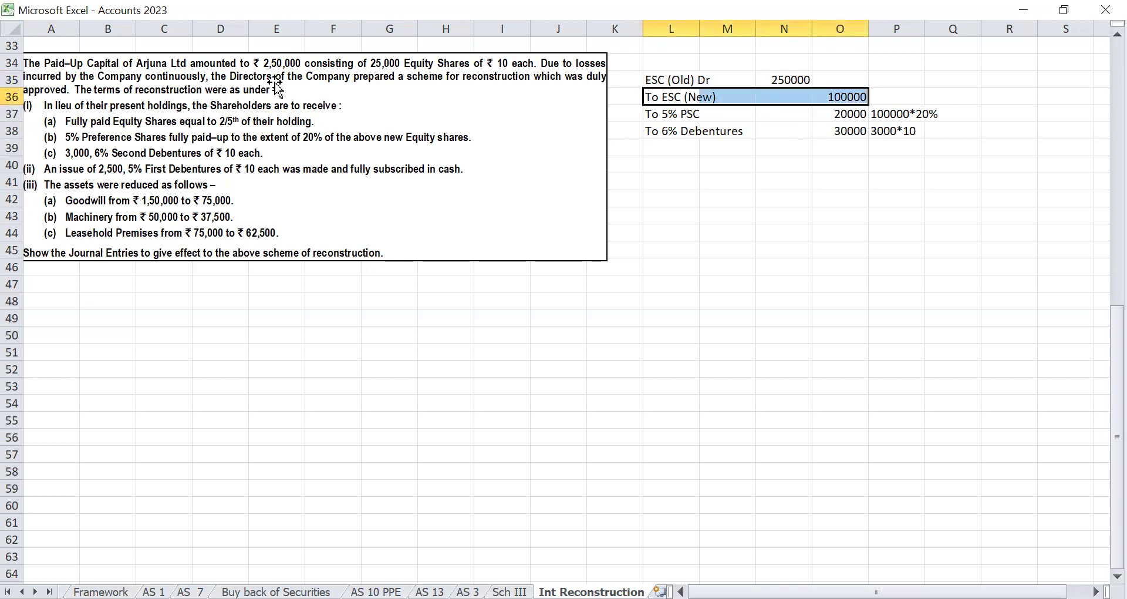
pyautogui.hotkey('shift', 'Down')
pyautogui.hotkey('shift', 'Down')
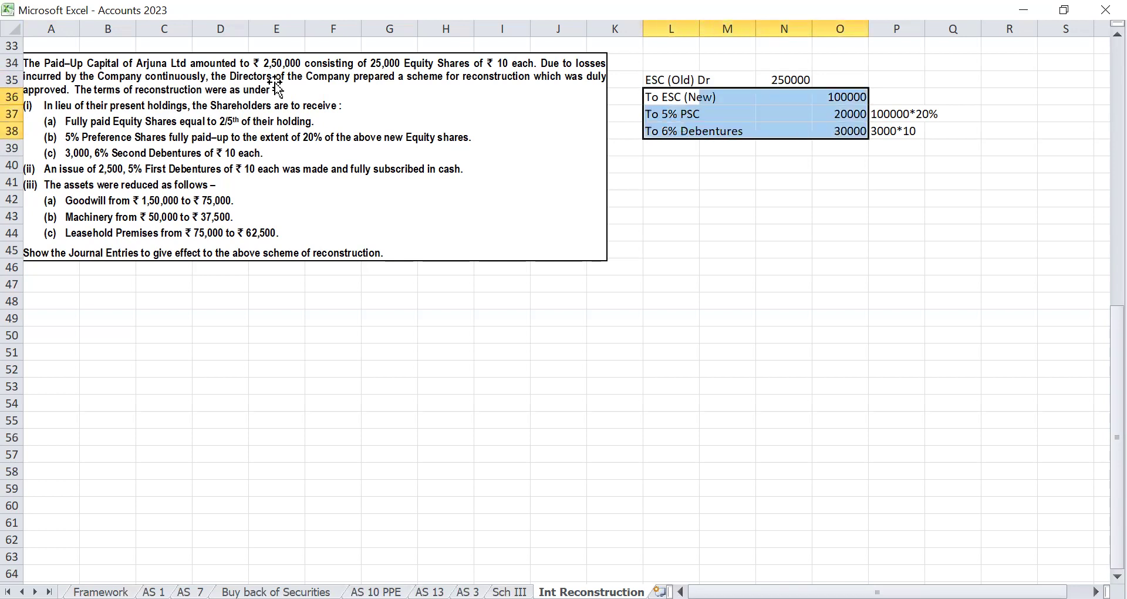
pyautogui.press('Down')
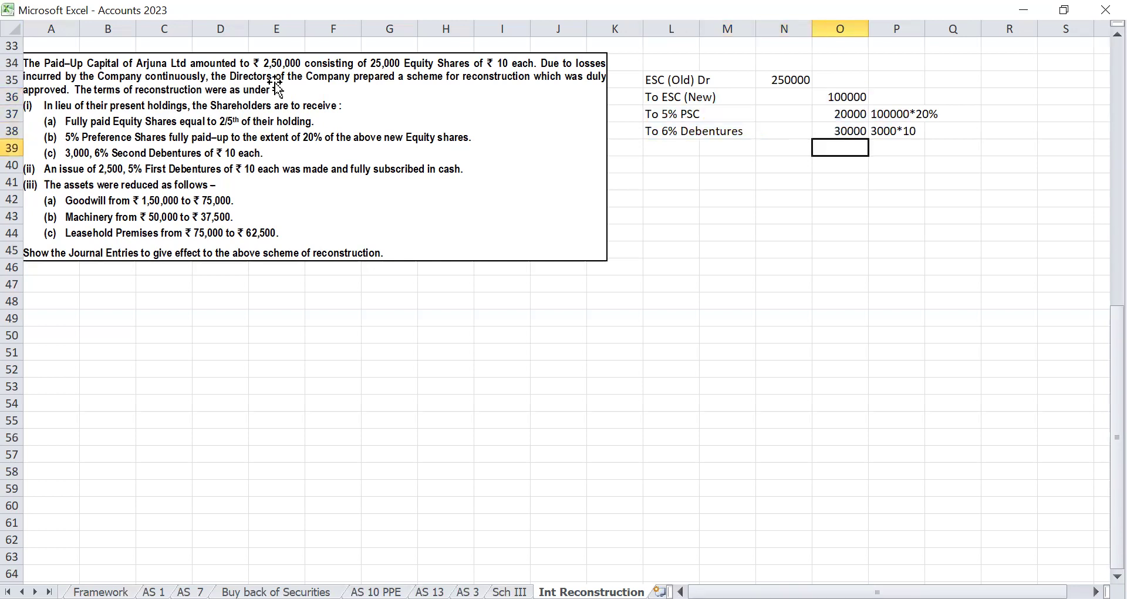
pyautogui.hotkey('alt', '=')
pyautogui.hotkey('ctrl', 'Return')
# Replace the 150000 total in O39 with =O36, giving 100000.
pyautogui.press('Left')
pyautogui.press('Up')
pyautogui.press('Up')
pyautogui.press('Up')
pyautogui.press('Up')
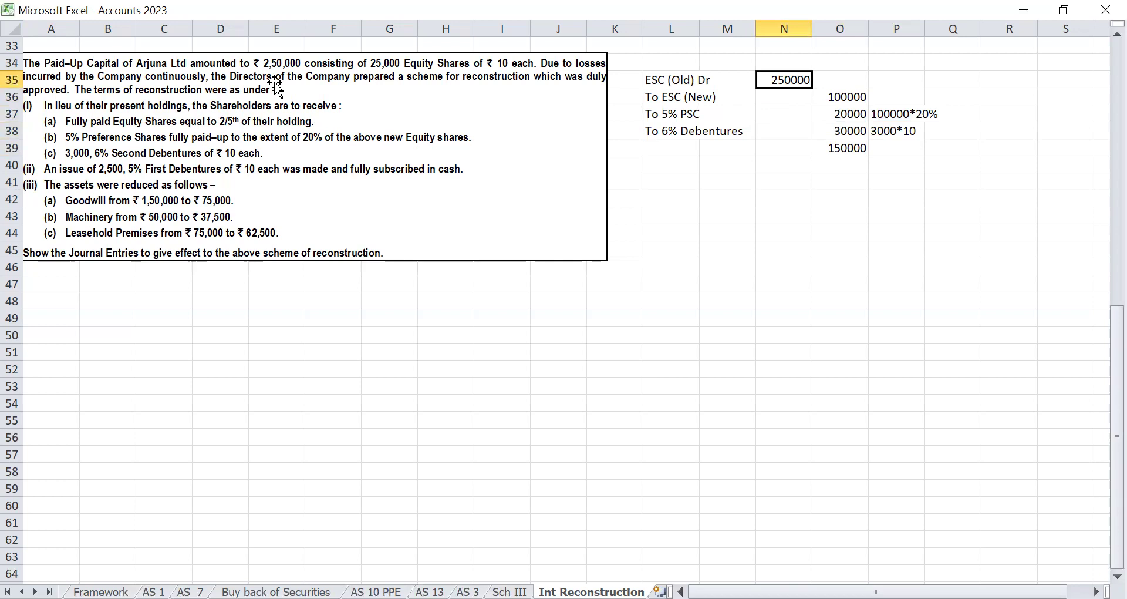
pyautogui.press('Down')
pyautogui.press('Down')
pyautogui.press('Down')
pyautogui.press('Down')
pyautogui.press('Right')
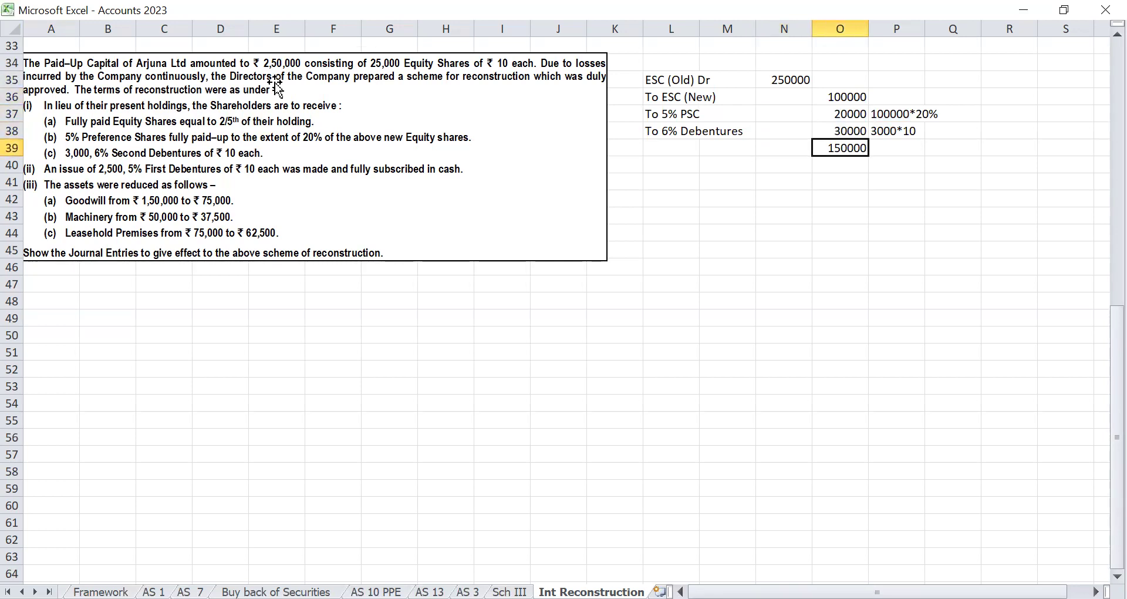
pyautogui.write('=')
pyautogui.press('Up')
pyautogui.press('Up')
pyautogui.press('Up')
pyautogui.hotkey('ctrl', 'Return')
# Label the line 'To IR A/c' in L39 with 'Sacrifice' in M39.
pyautogui.press('Left')
pyautogui.press('Left')
pyautogui.write('o ')
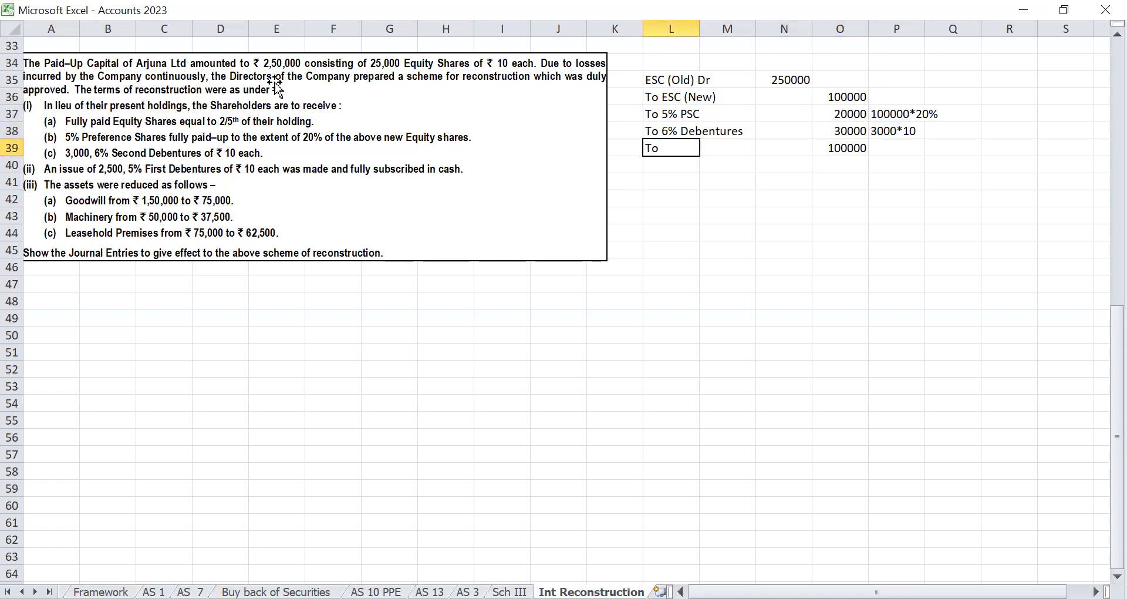
pyautogui.write('IR A/c')
pyautogui.press('Return')
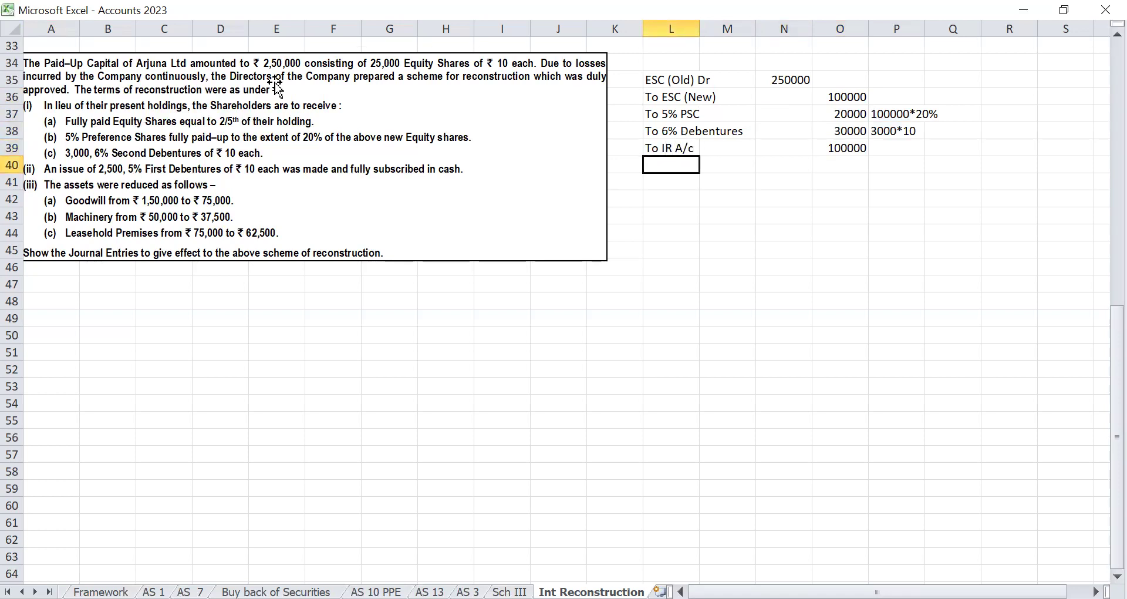
pyautogui.press('Up')
pyautogui.press('Right')
pyautogui.write('Sacrifice')
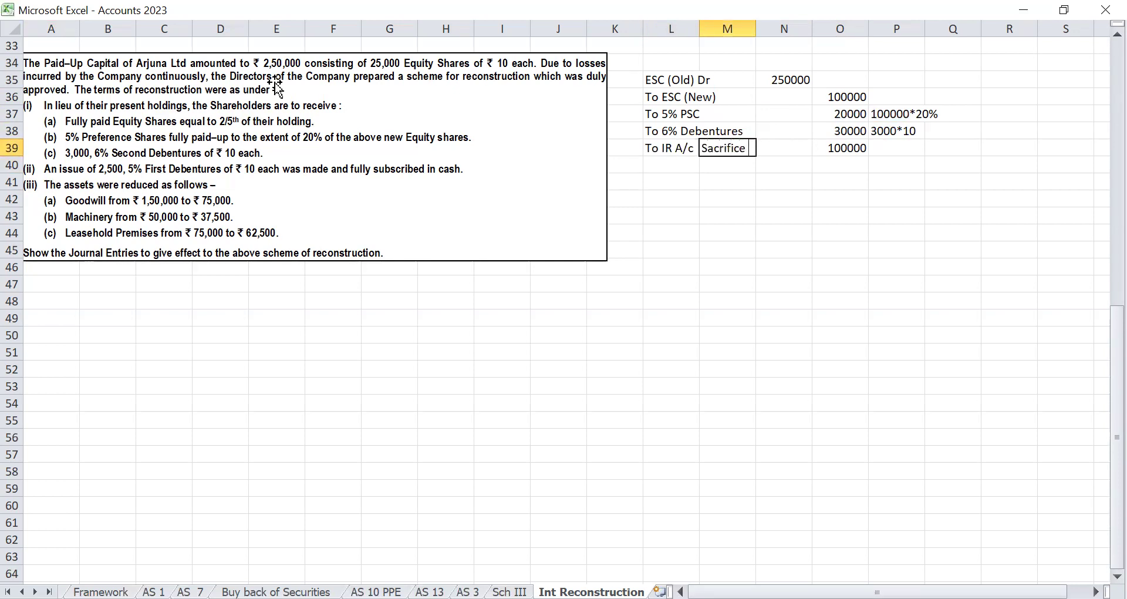
pyautogui.press('Return')
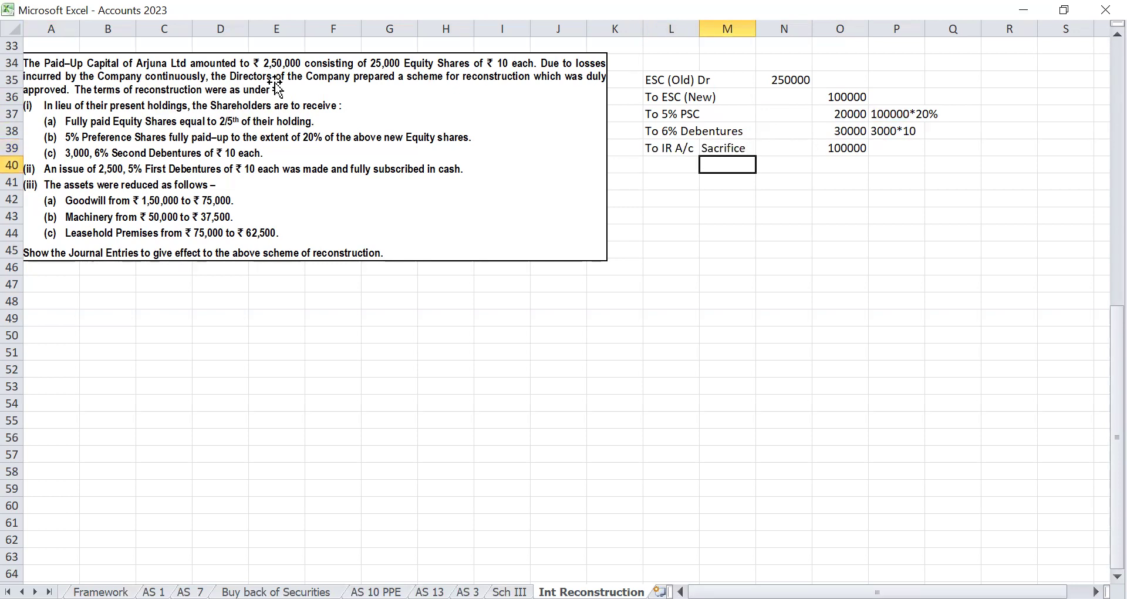
# Check that the credit amounts now balance the 250000 debit.
pyautogui.press('Up')
pyautogui.press('Right')
pyautogui.press('Up')
pyautogui.press('Up')
pyautogui.press('Up')
pyautogui.press('Up')
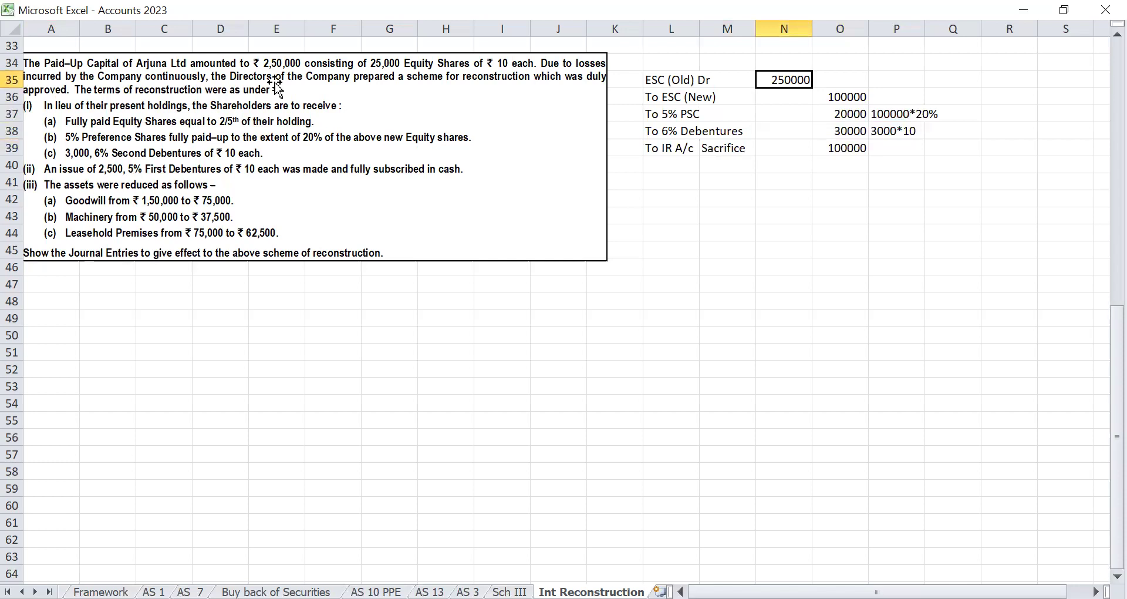
pyautogui.press('Down')
pyautogui.press('Right')
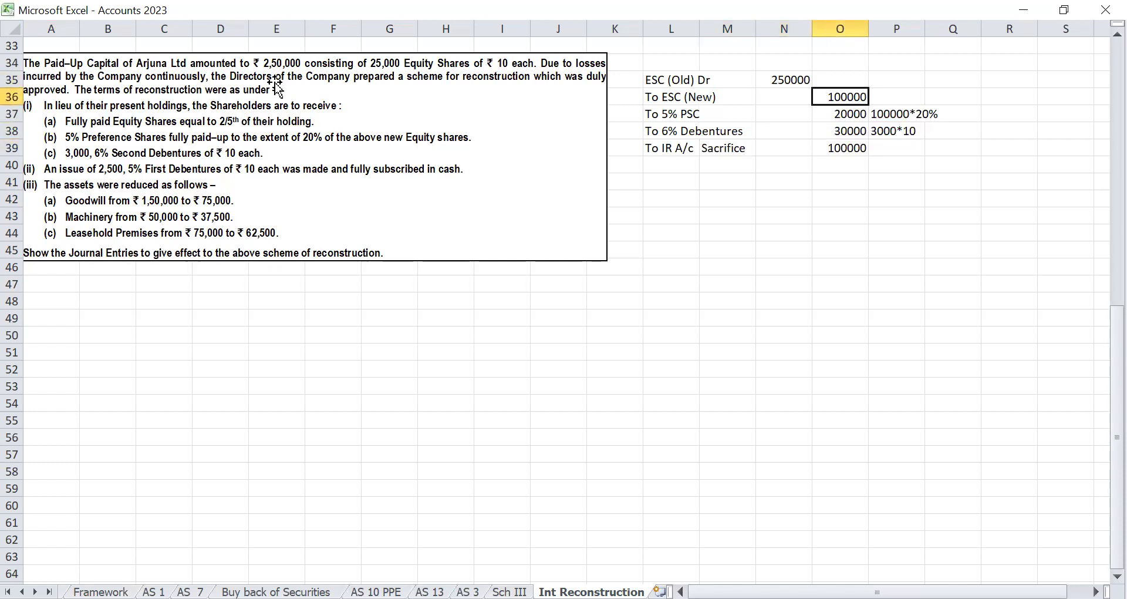
pyautogui.hotkey('shift', 'Down')
pyautogui.hotkey('shift', 'Down')
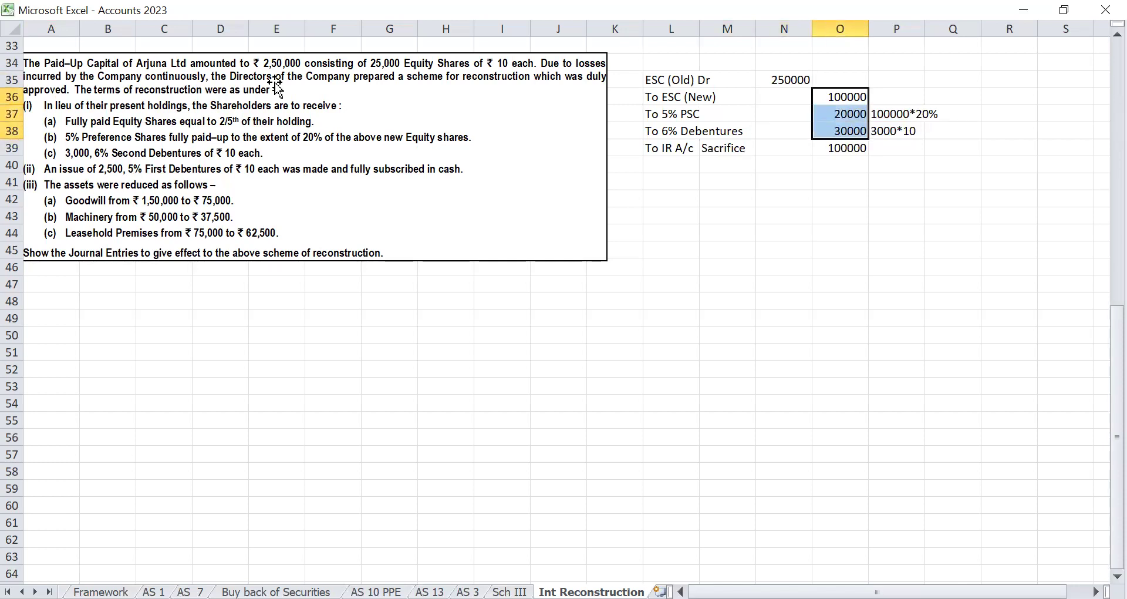
pyautogui.hotkey('ctrl', 'Down')
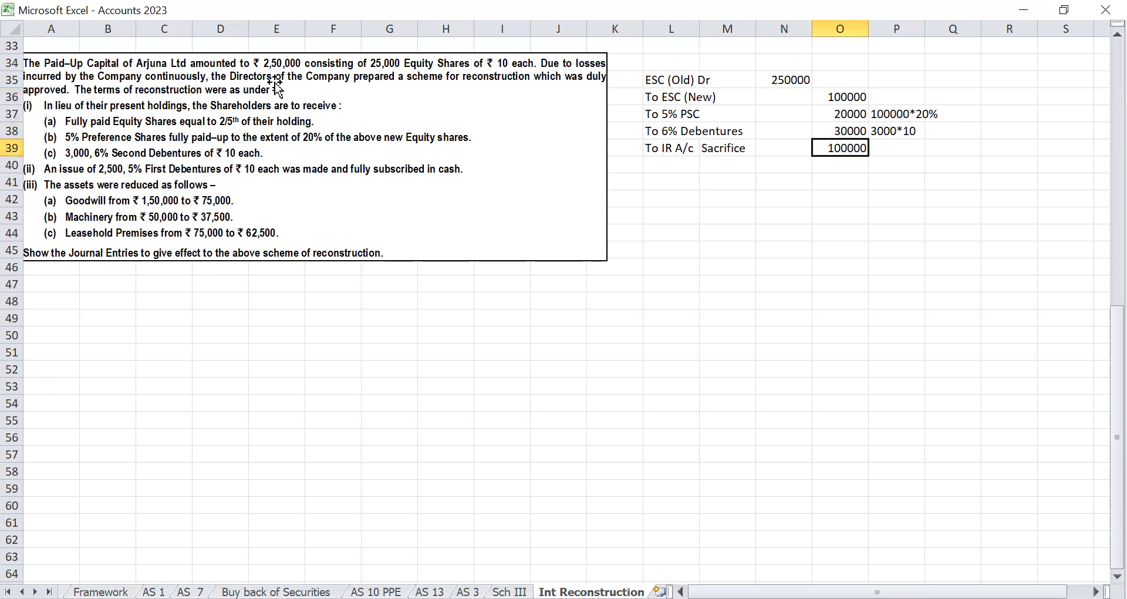
pyautogui.press('Left')
pyautogui.press('Left')
pyautogui.press('Left')
pyautogui.press('Right')
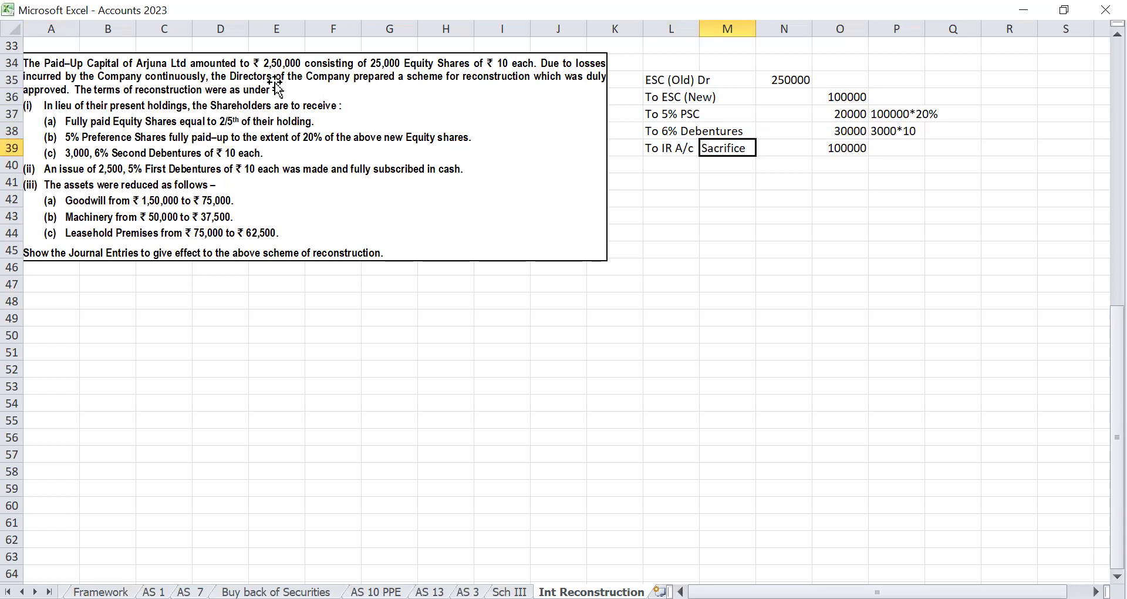
pyautogui.press('Down')
pyautogui.press('Down')
pyautogui.press('Left')
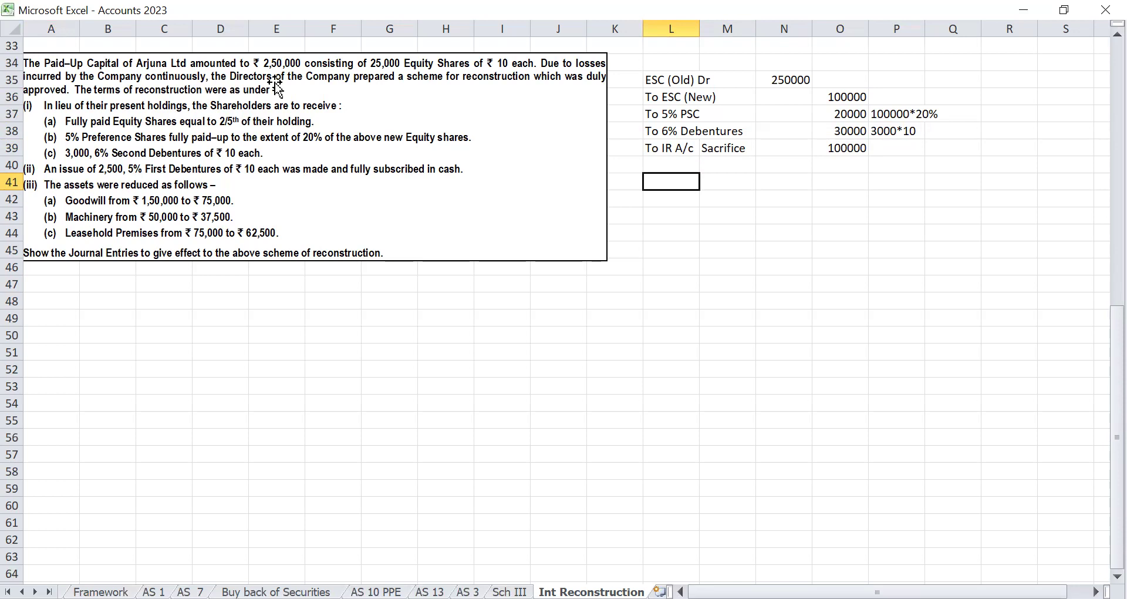
# Add a bold 'Issue of debentures' heading in L41.
pyautogui.write('Issue of debentures')
pyautogui.press('Return')
pyautogui.press('Up')
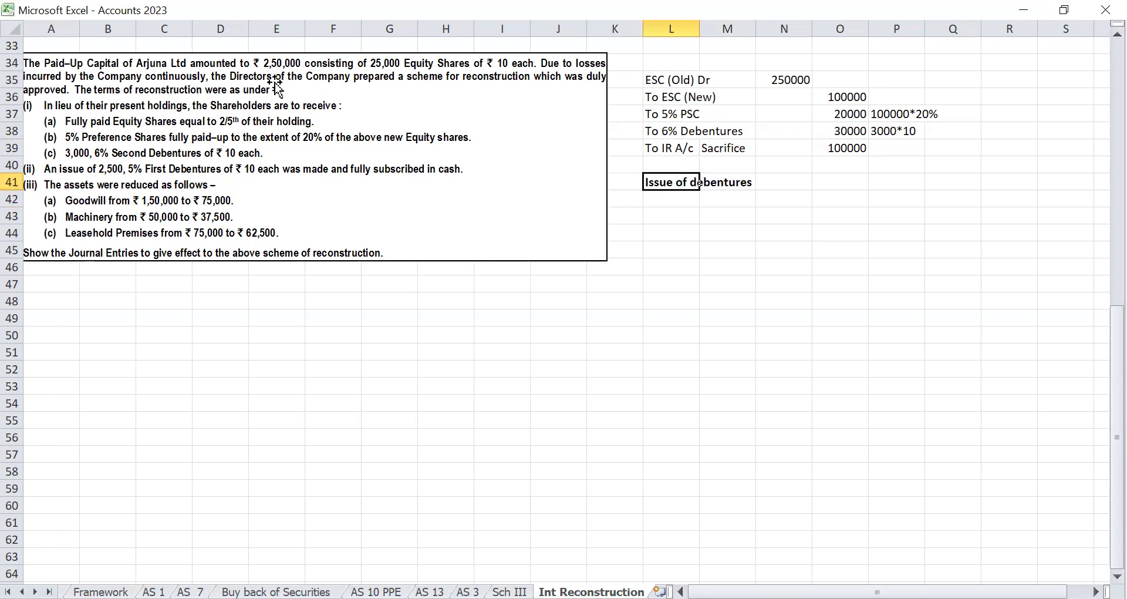
pyautogui.hotkey('ctrl', 'b')
# Record Cash Dr 25000 To Deb Appln, with the credit linked to the debit amount.
pyautogui.press('Down')
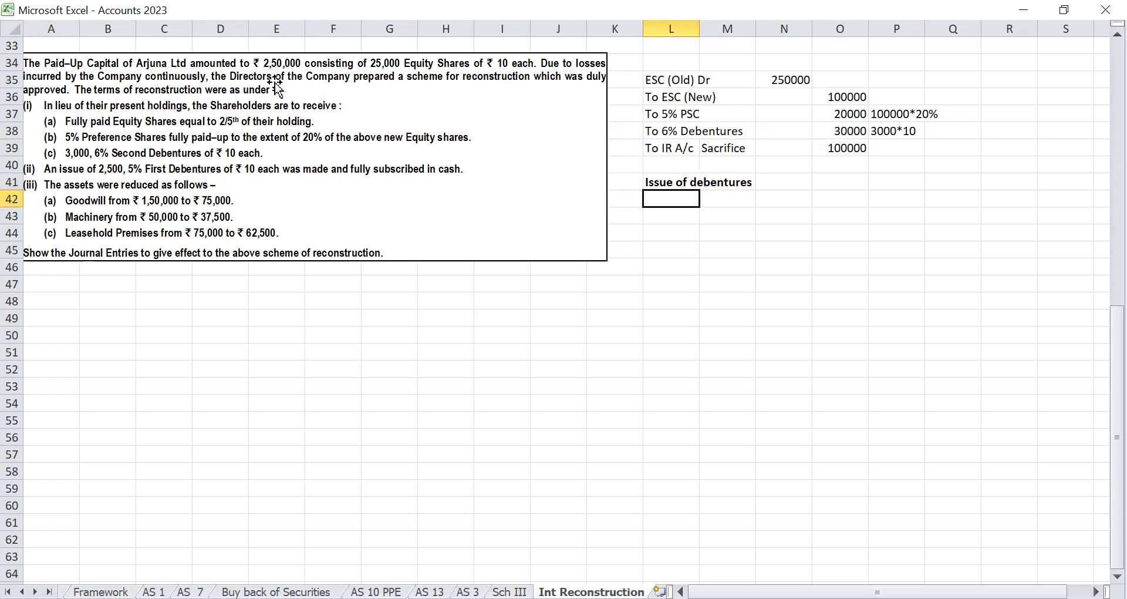
pyautogui.write('Cash Dr')
pyautogui.press('Return')
pyautogui.write('To Deb Ap')
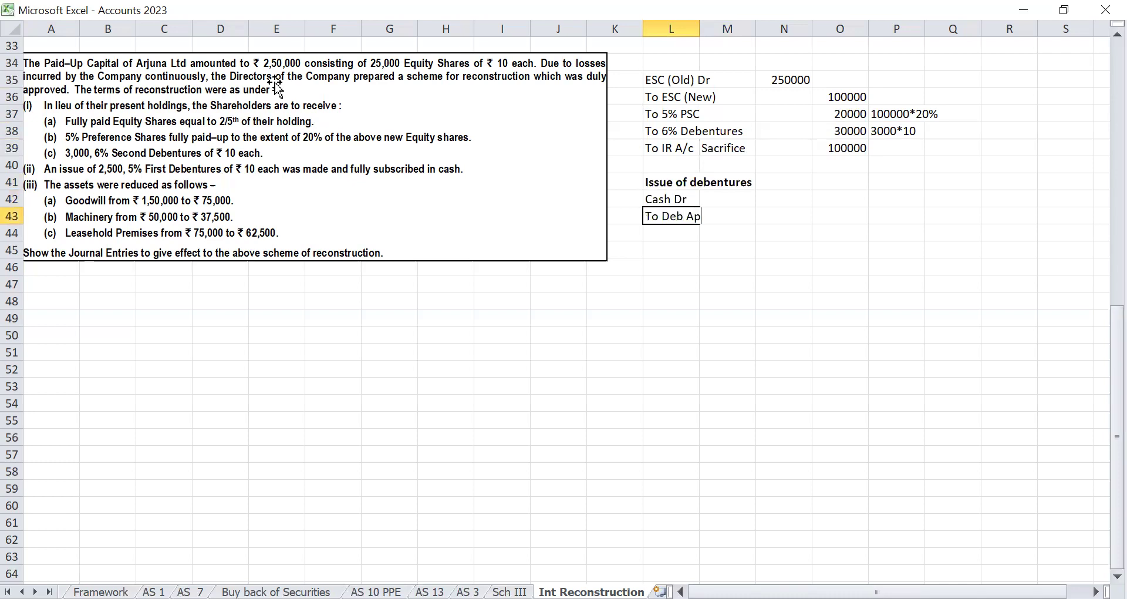
pyautogui.write('pln')
pyautogui.press('Up')
pyautogui.press('Right')
pyautogui.press('Right')
pyautogui.write('25000')
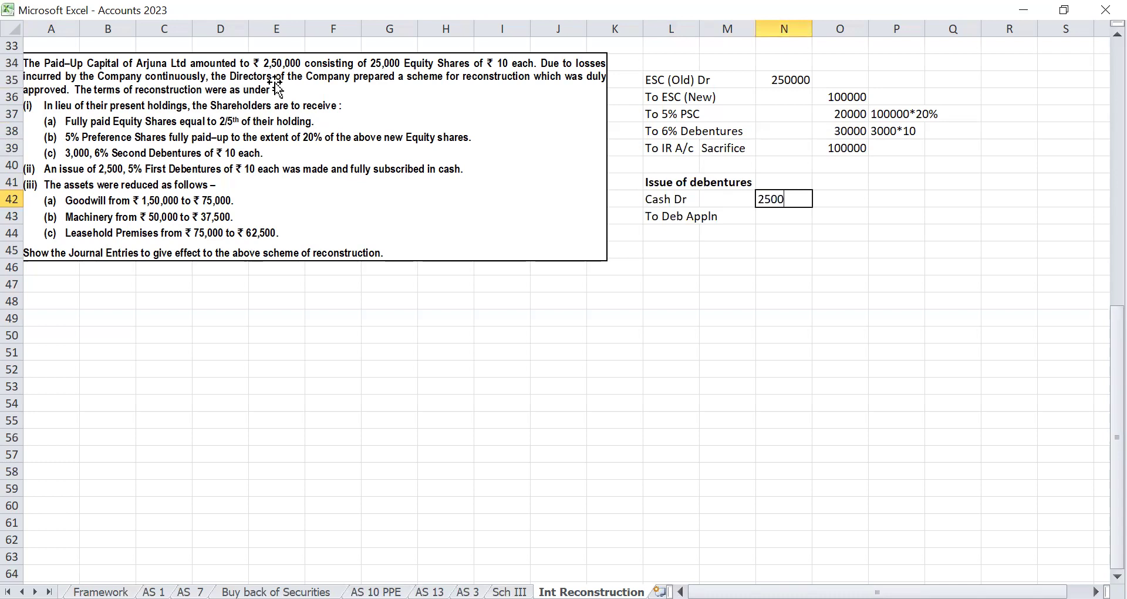
pyautogui.press('Return')
pyautogui.write('+')
pyautogui.press('Up')
pyautogui.press('Return')
# Begin the transfer entry 'Deb Appn Dr' / 'To 5% First deb' beside it in P42.
pyautogui.press('Up')
pyautogui.press('Up')
pyautogui.press('Right')
pyautogui.press('Right')
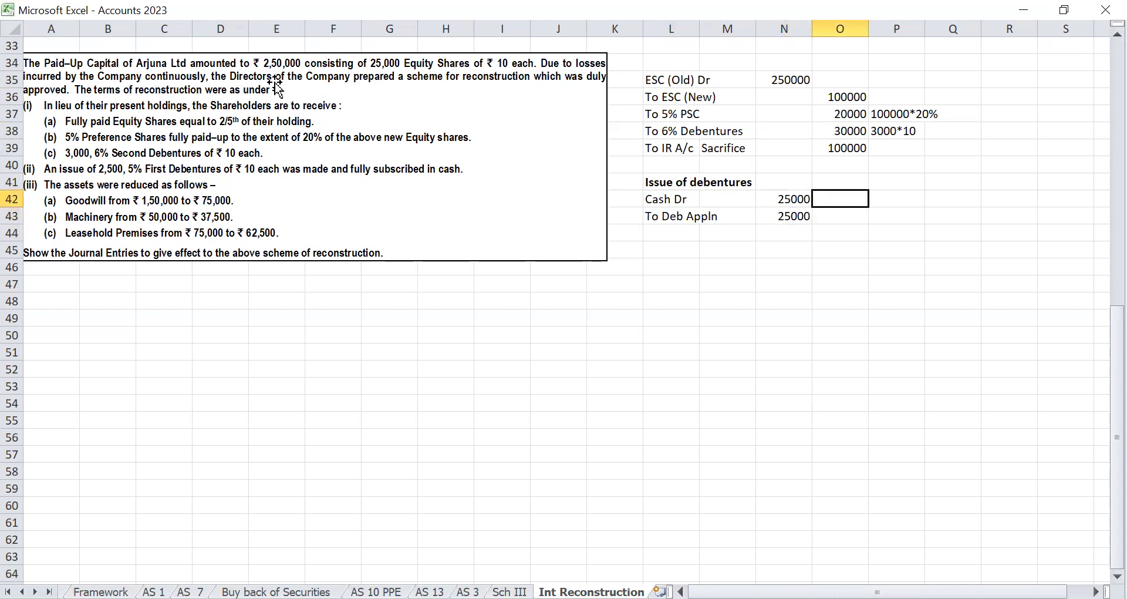
pyautogui.write('Deb App')
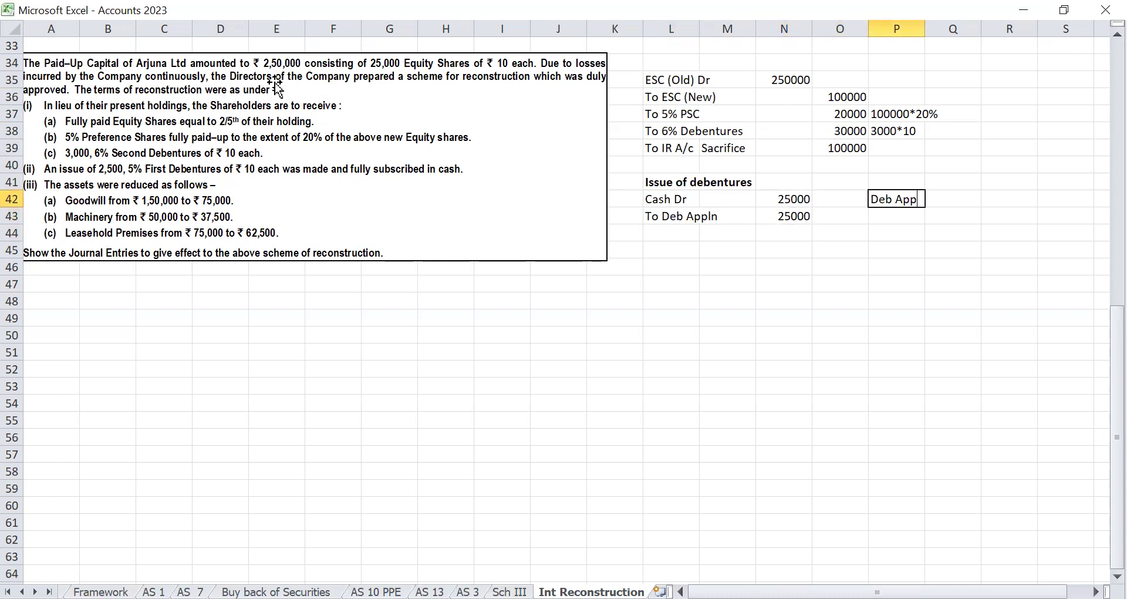
pyautogui.write('n Dr')
pyautogui.press('Return')
pyautogui.write('T')
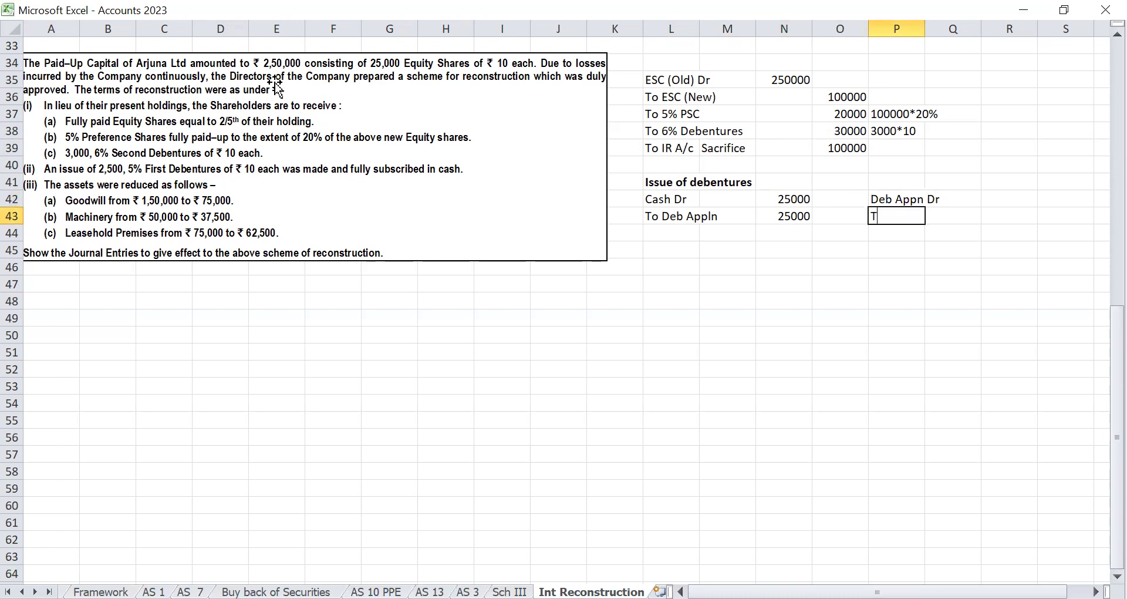
pyautogui.write('o 5% First deb')
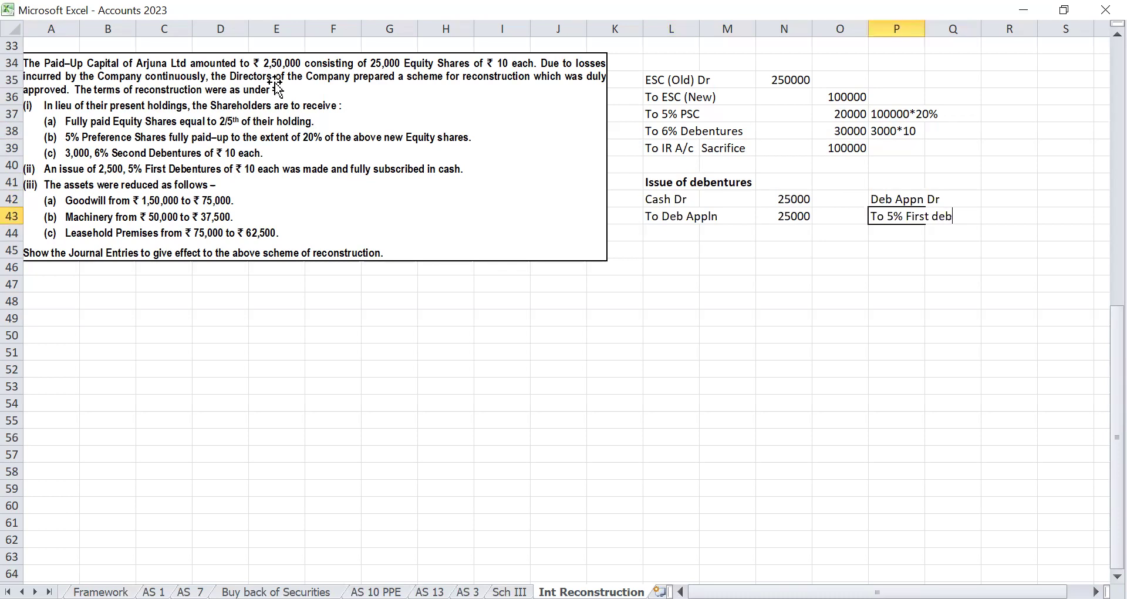